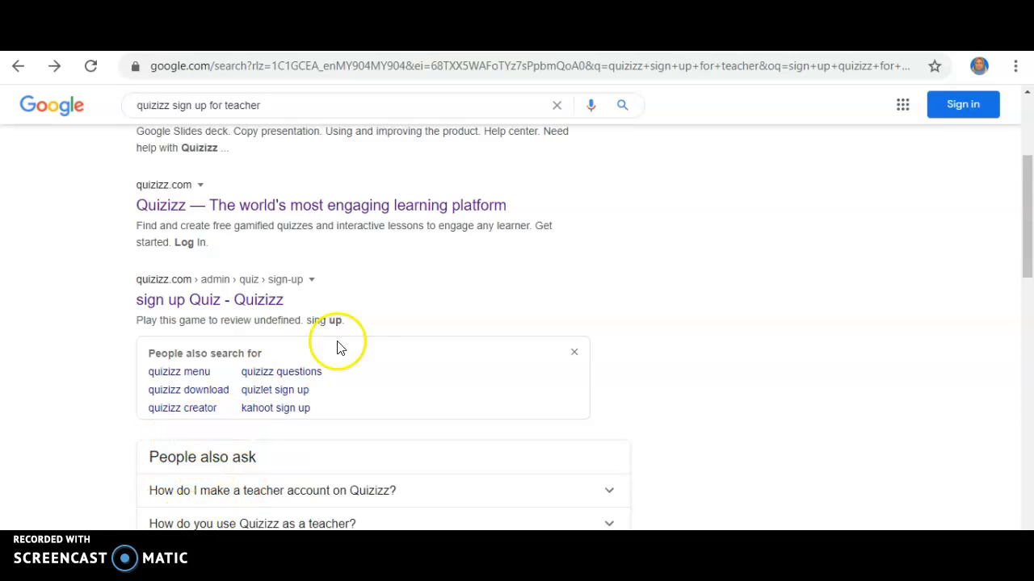
Step: Look up how to make a teacher account on Quizizz, and open the "teachers | Fun Quiz - Quizizz" search result
scroll(294, 427, down, 2)
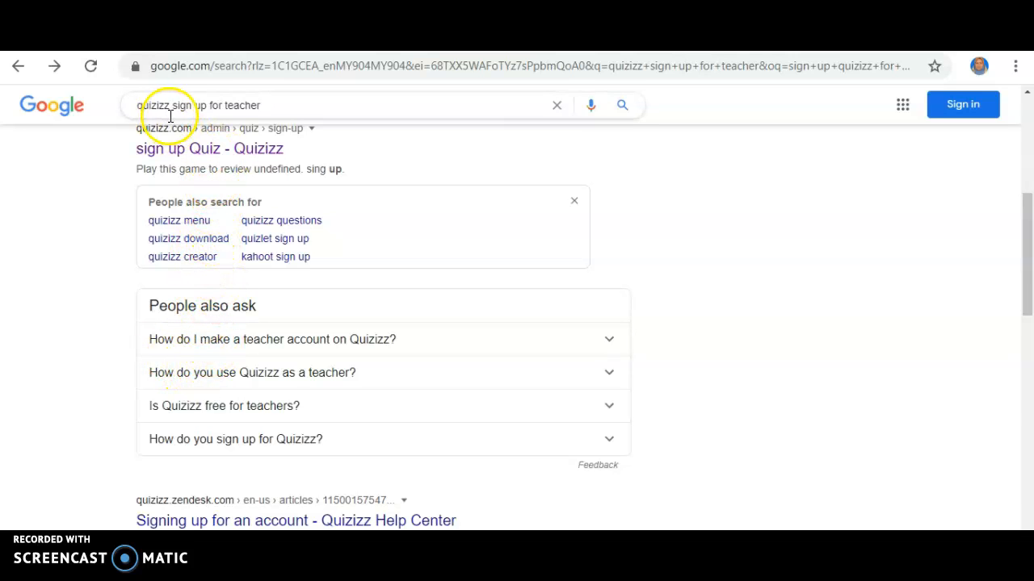
click(211, 348)
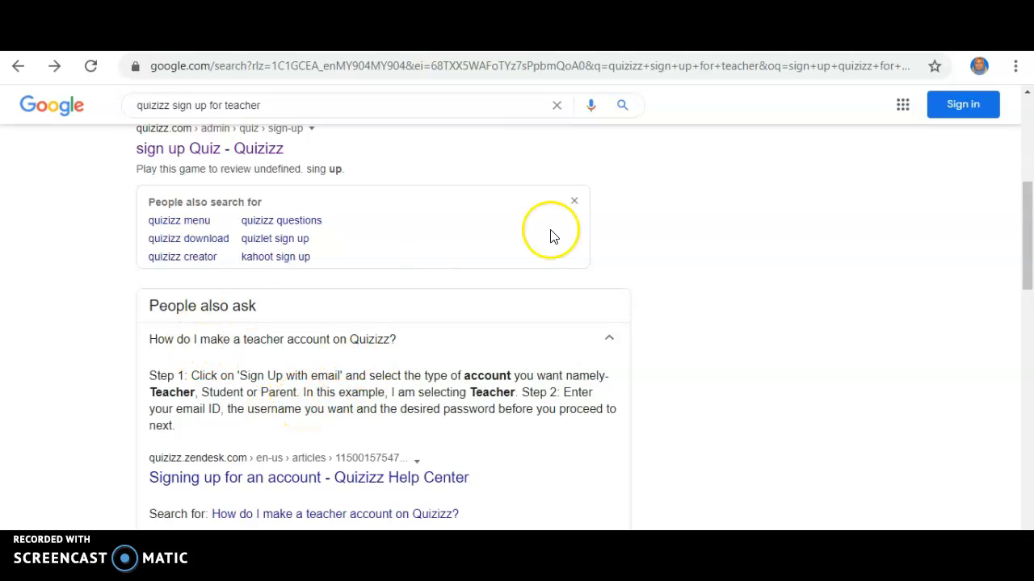
click(974, 107)
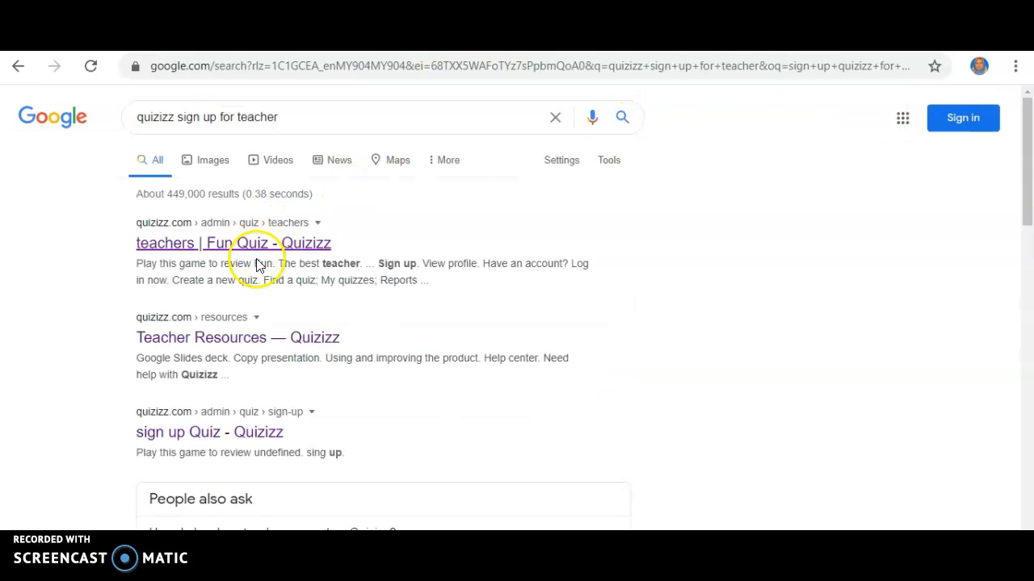
click(169, 244)
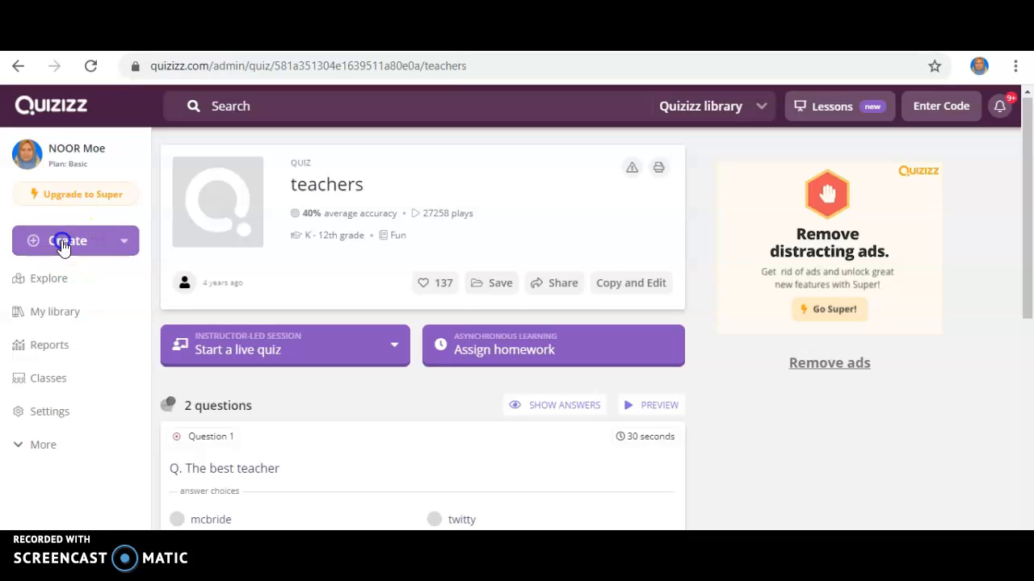
Step: Create a new quiz named "Pendidikan Islam Tahun 1" with Religious Studies as its subject
click(63, 245)
click(112, 306)
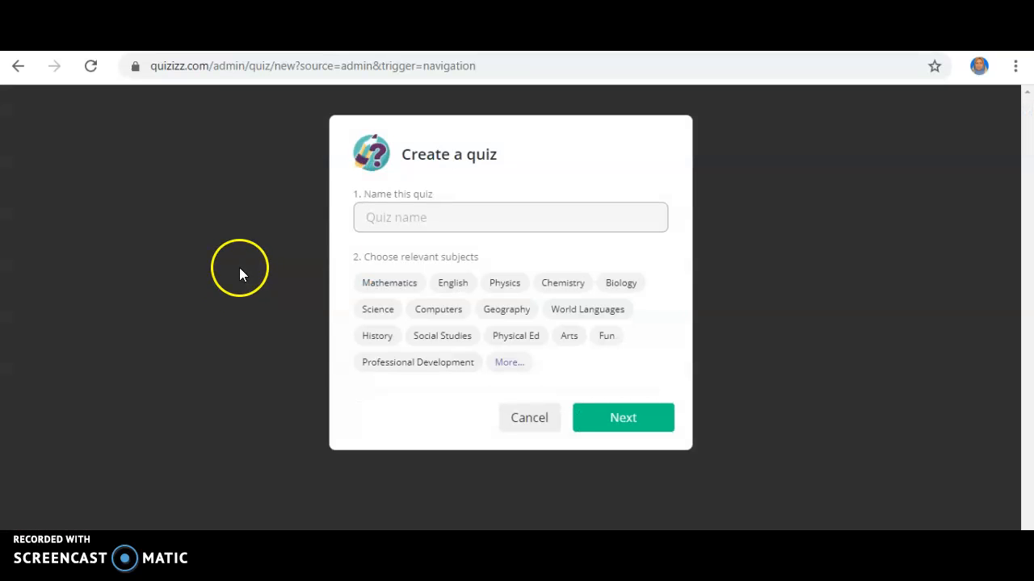
click(408, 218)
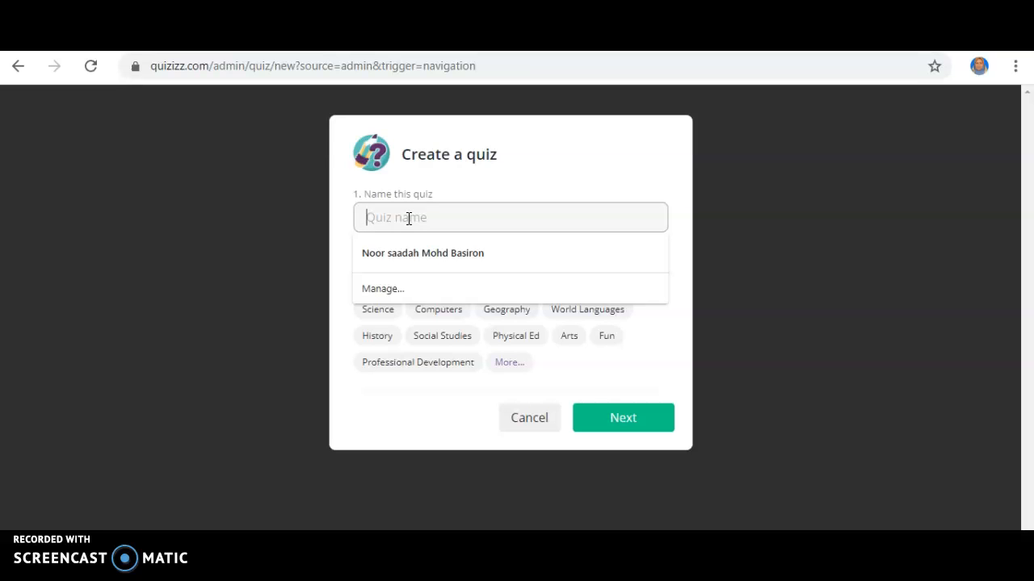
text(Pendidikan Islam Tahun 1)
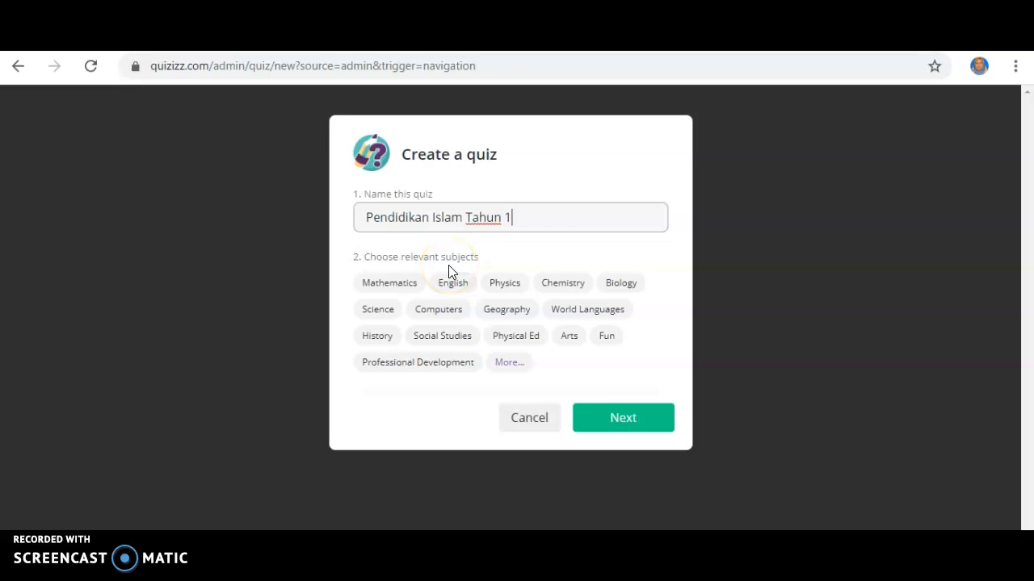
click(511, 362)
click(404, 450)
click(649, 501)
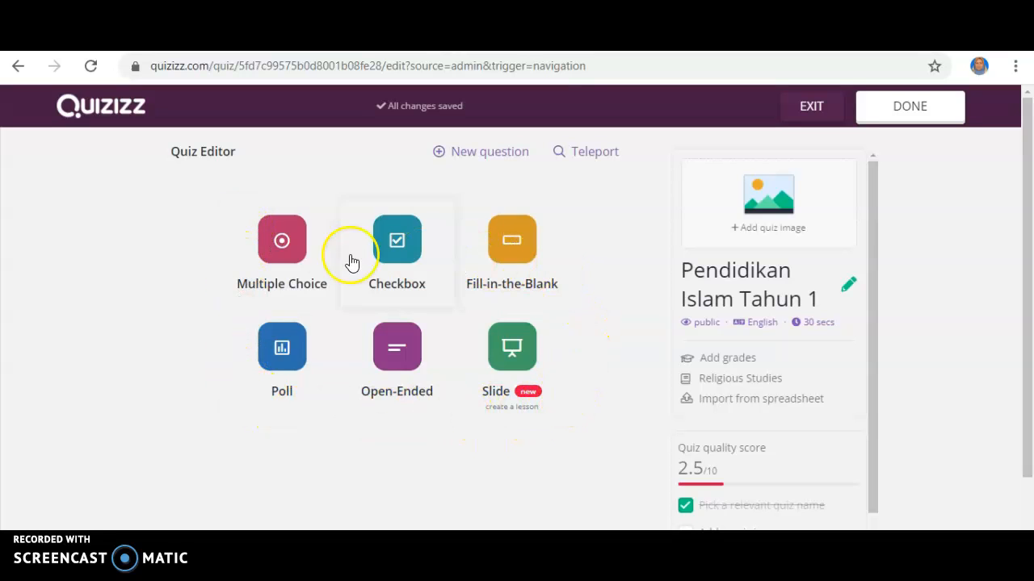
Step: Add a multiple-choice question with the text "Rukun Islam ada ....."
click(277, 260)
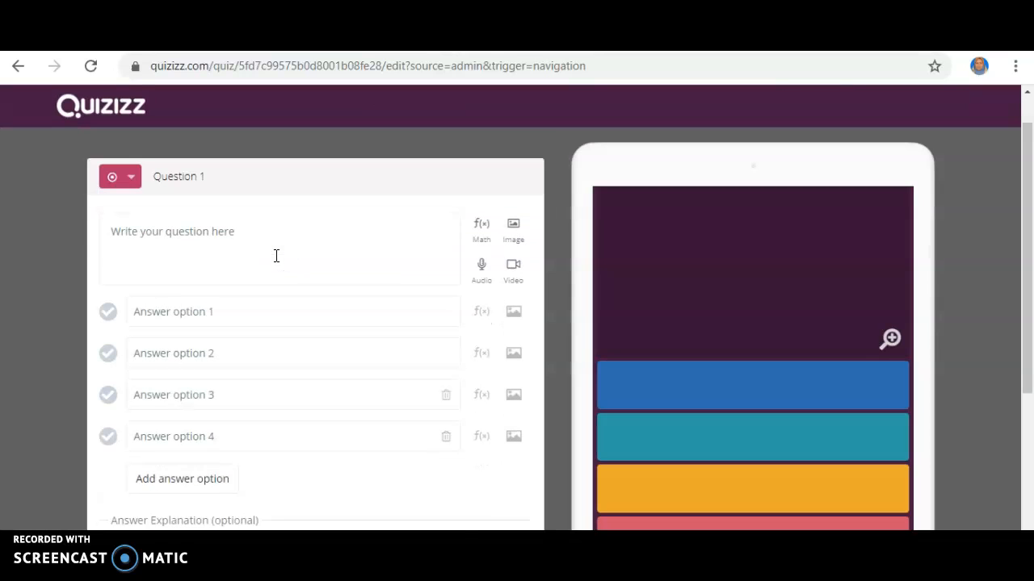
click(122, 213)
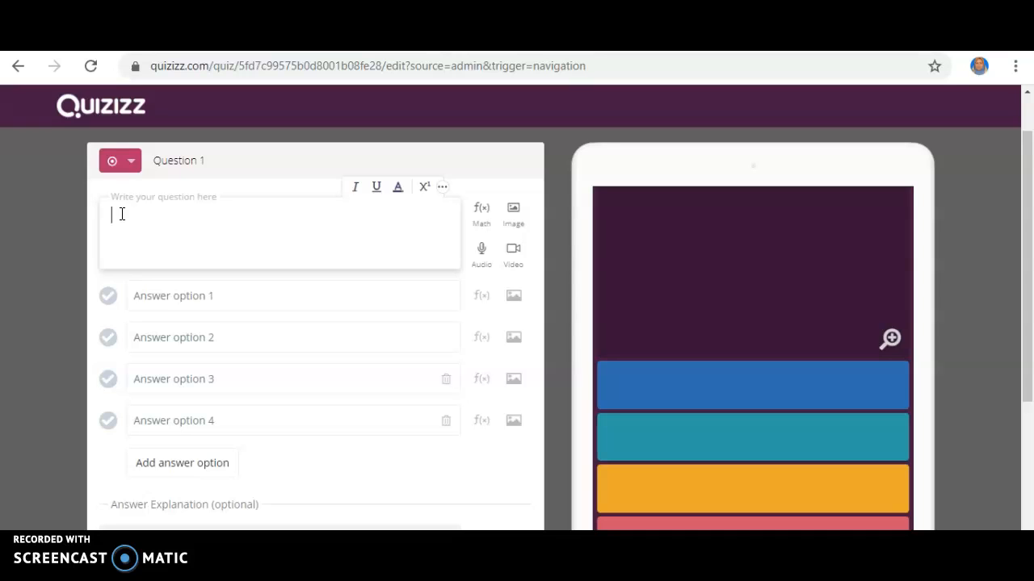
text(Rukun Isla  a)
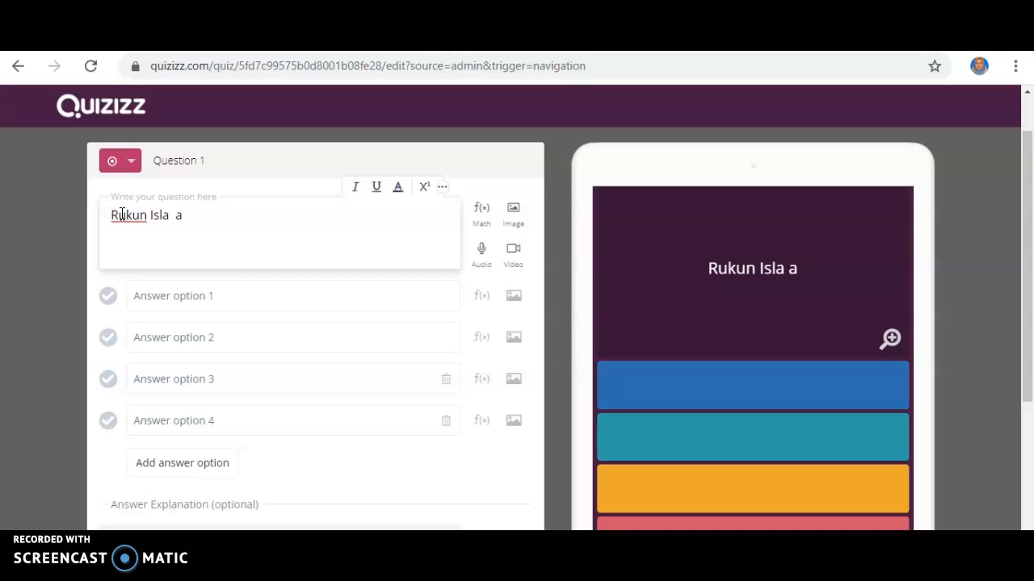
key(BackSpace)
key(BackSpace)
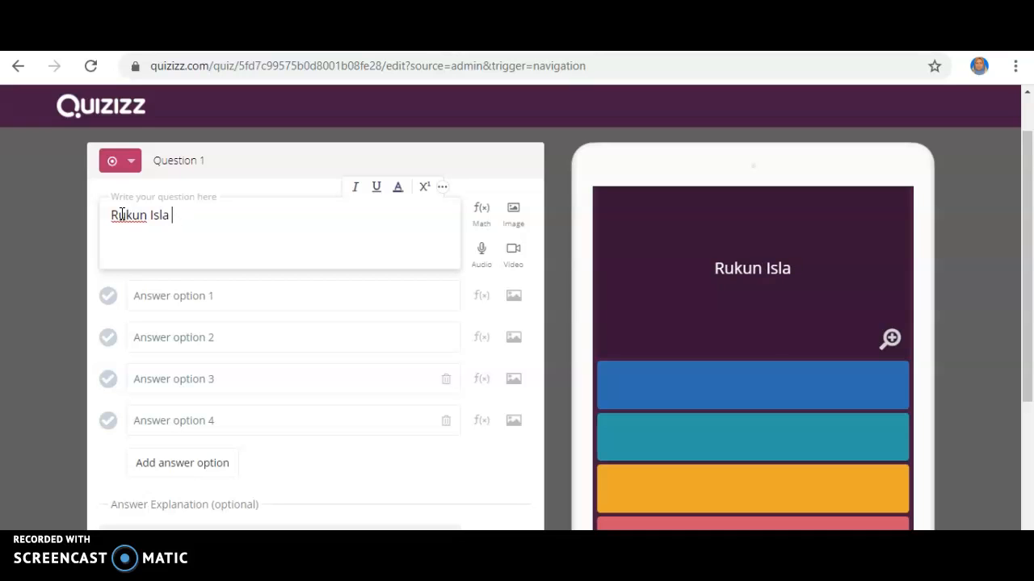
text(m ada)
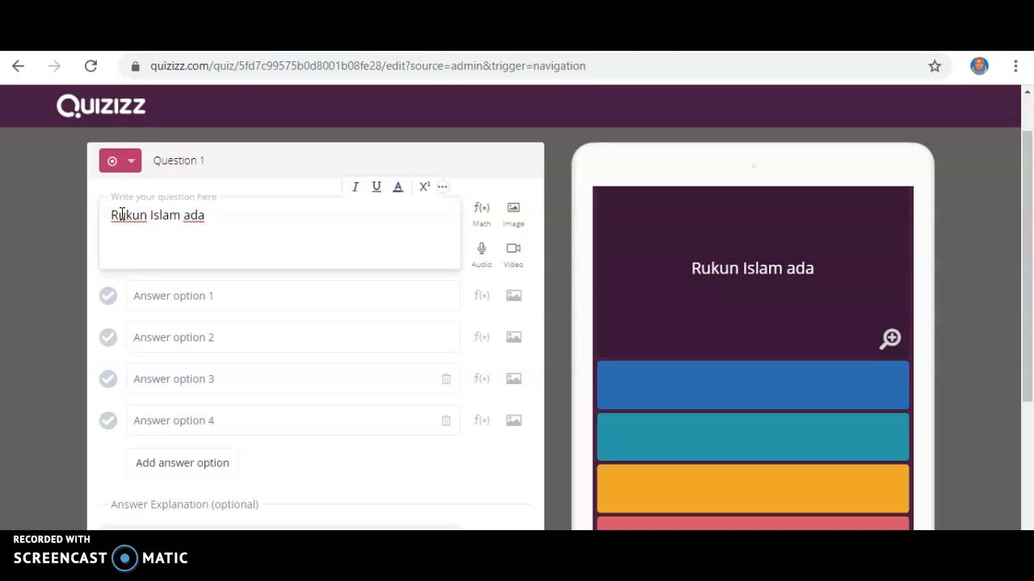
click(135, 205)
text(.....)
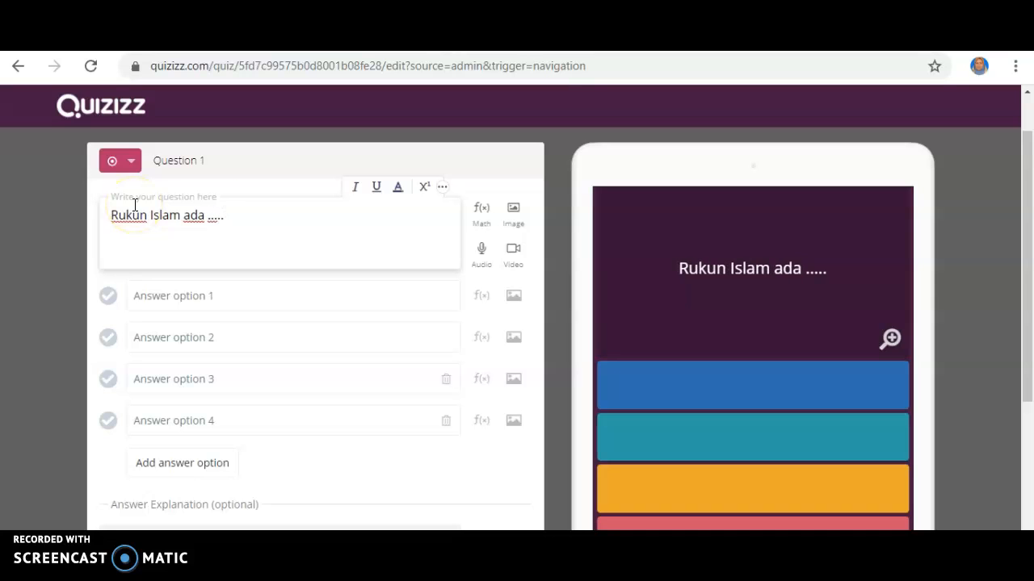
Step: Fill in the first three answer options of the question as Lima, Enam and Empat
click(150, 297)
text(5)
key(BackSpace)
text(Lima)
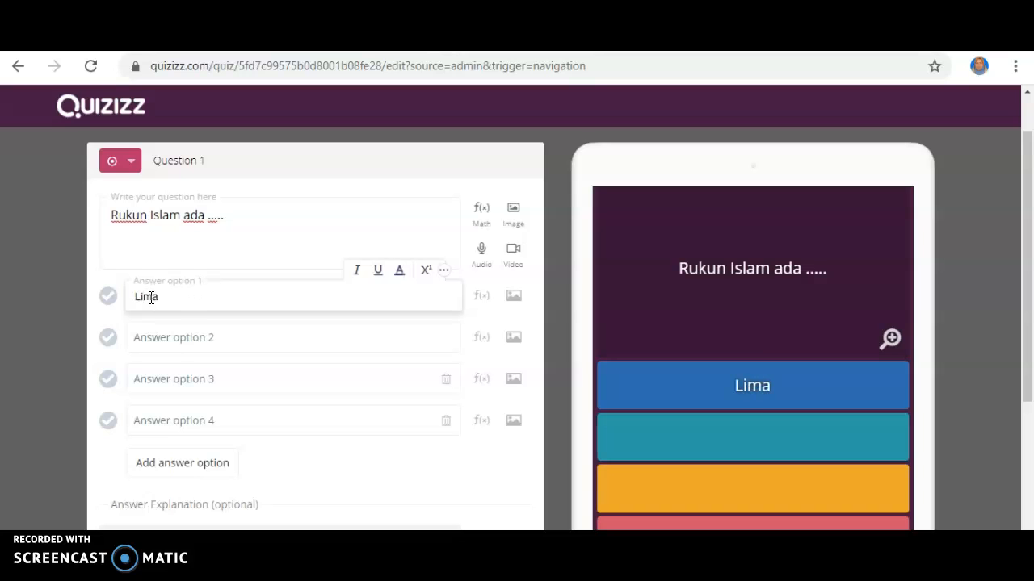
click(150, 343)
text(Enam)
click(140, 383)
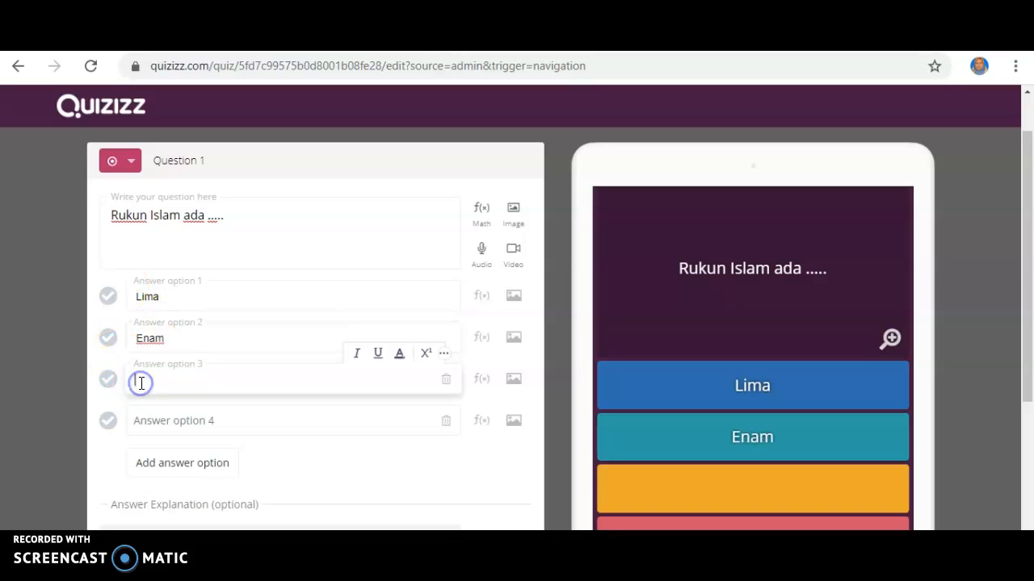
text(Emapt)
key(BackSpace)
key(BackSpace)
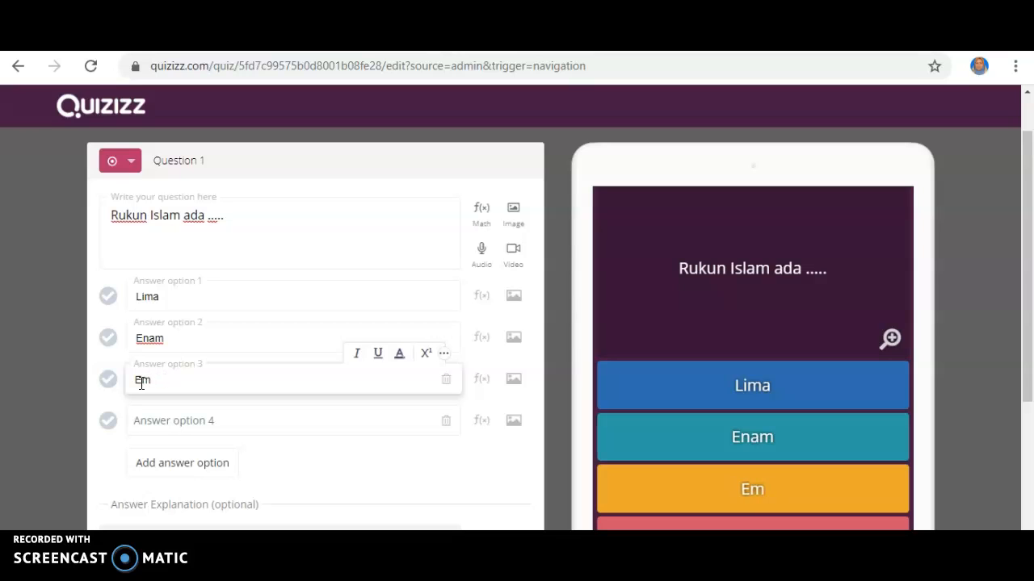
text(t)
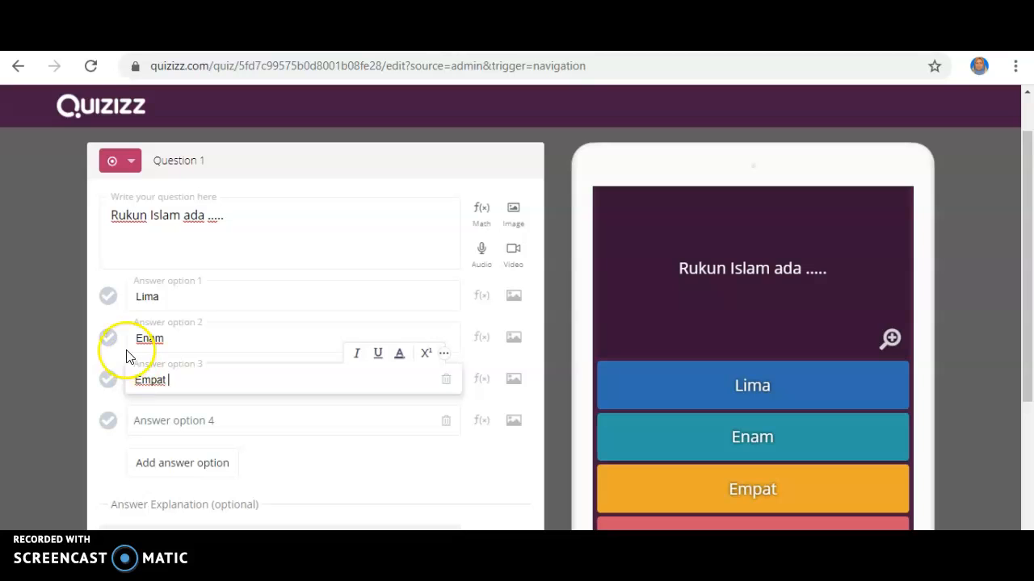
Step: Mark Lima as the correct answer and save the question
click(108, 298)
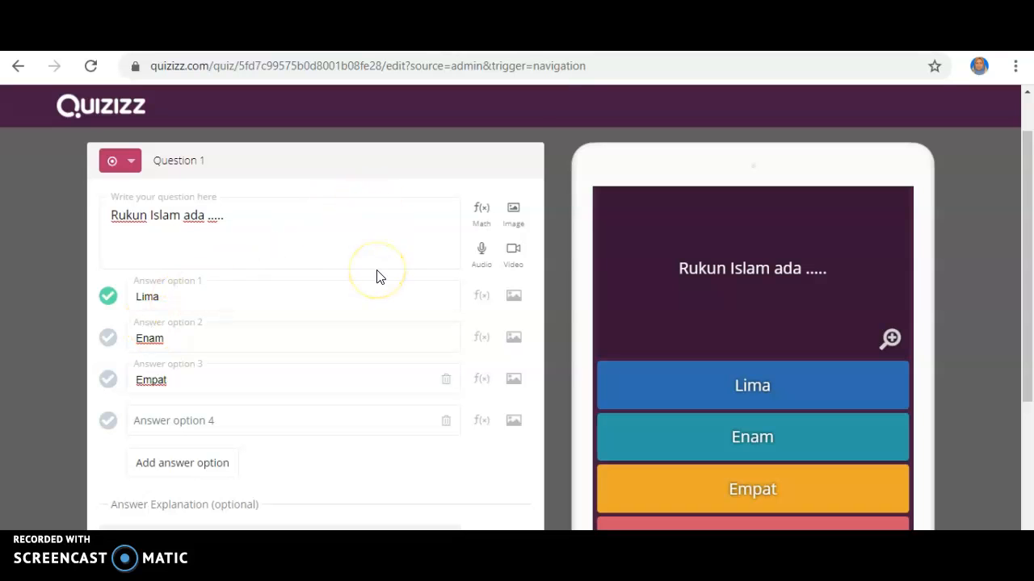
scroll(376, 277, down, 2)
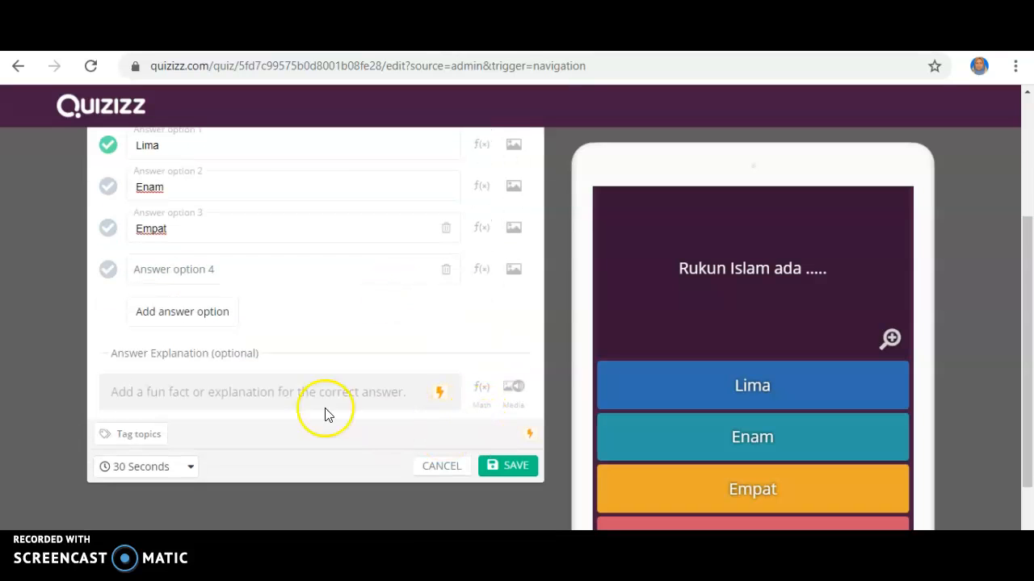
click(507, 465)
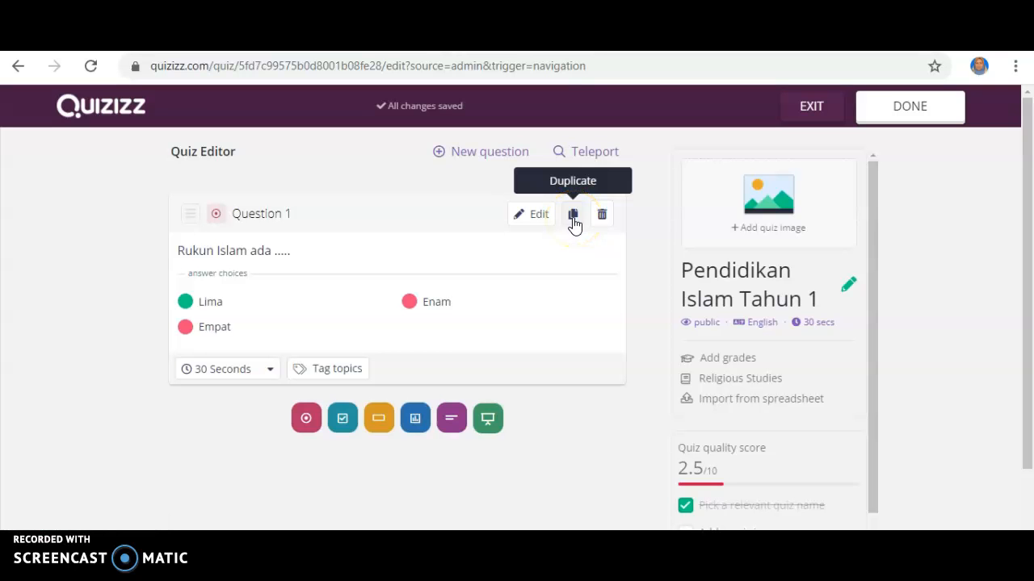
Step: Duplicate the first question and change the copy's question text to "Rukun Islam yang pertama ialah"
click(572, 218)
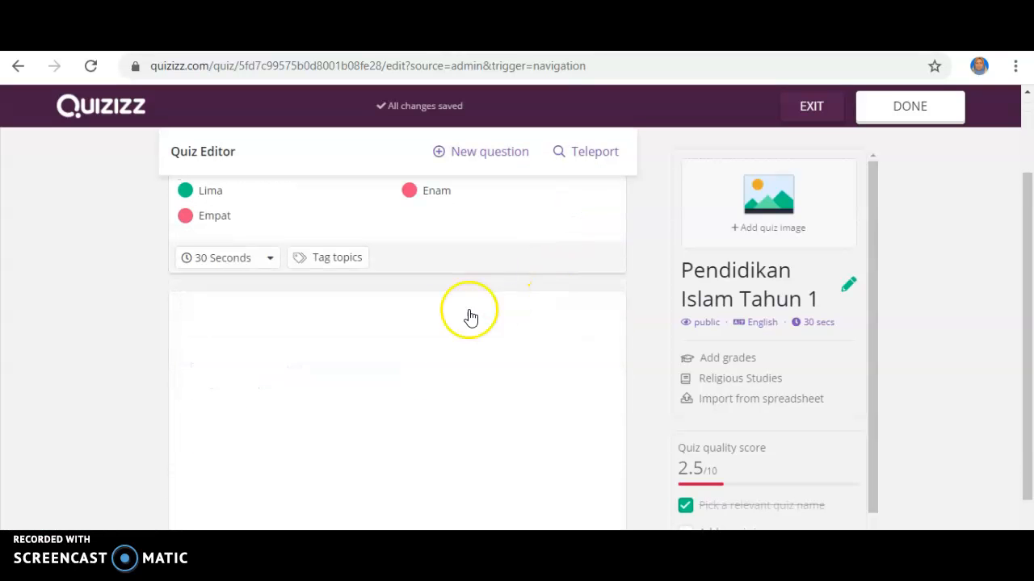
click(315, 390)
drag(231, 374, 105, 372)
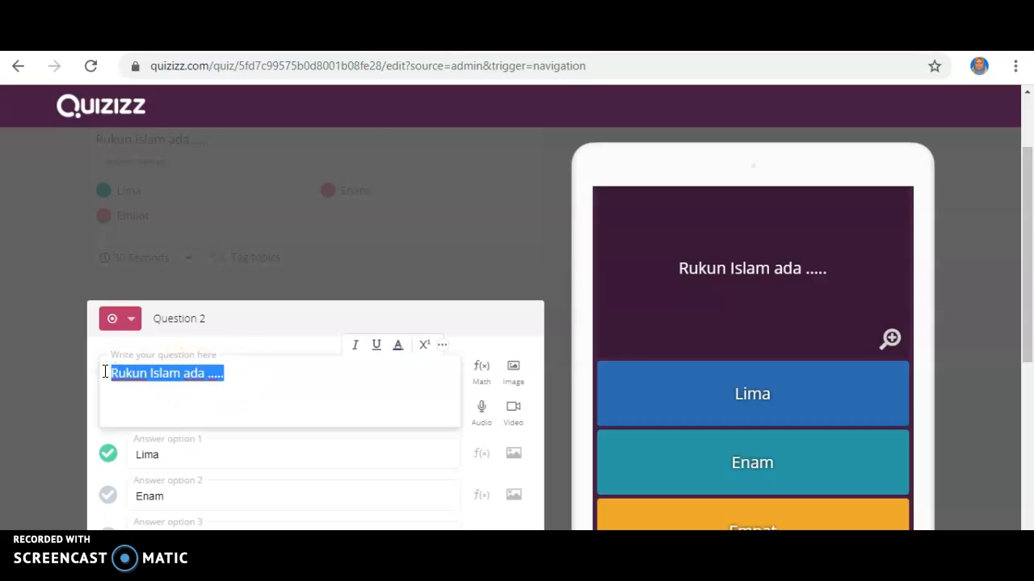
text(Rukun)
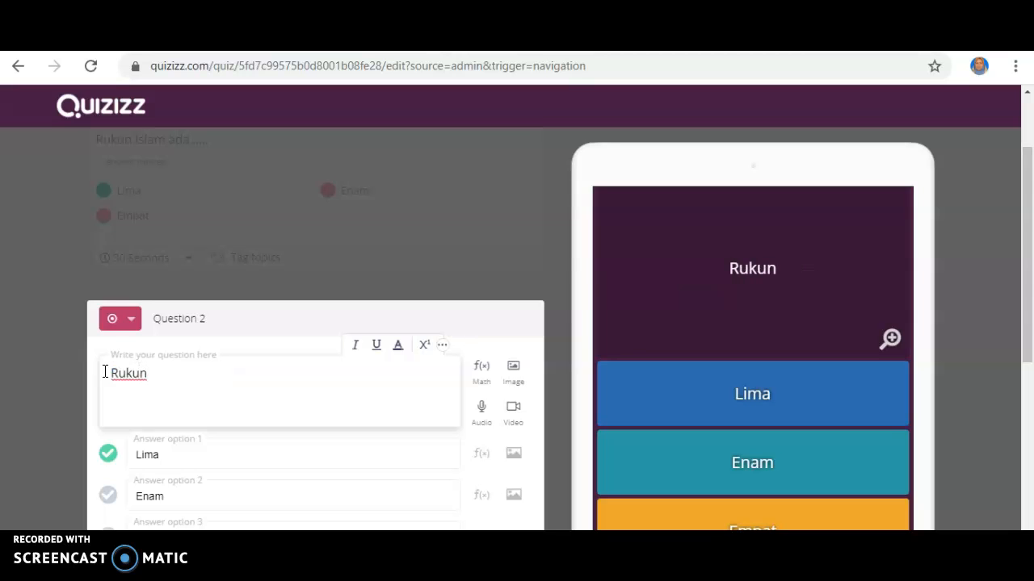
text( I)
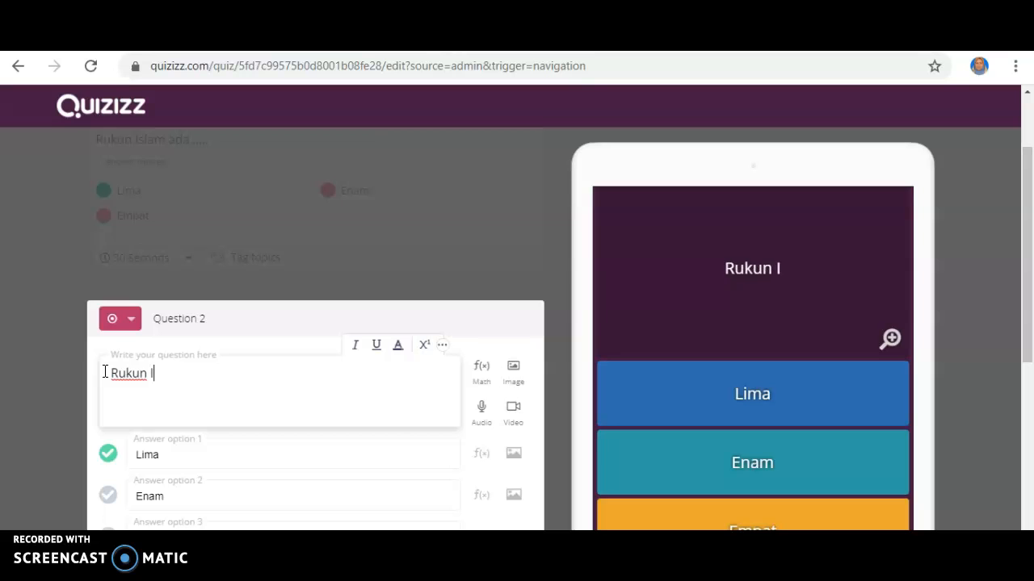
text(slam yang )
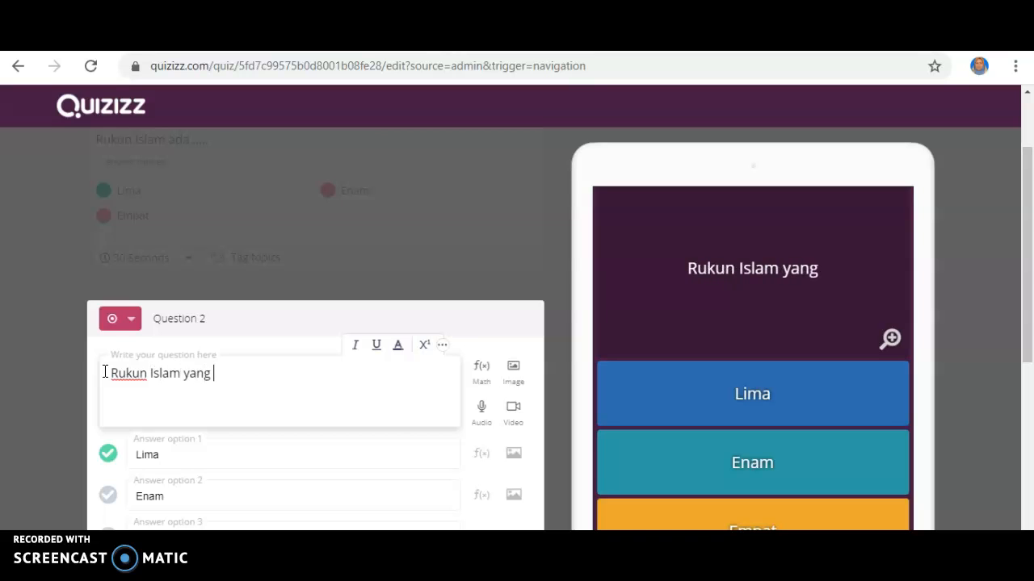
text(pertama ialah)
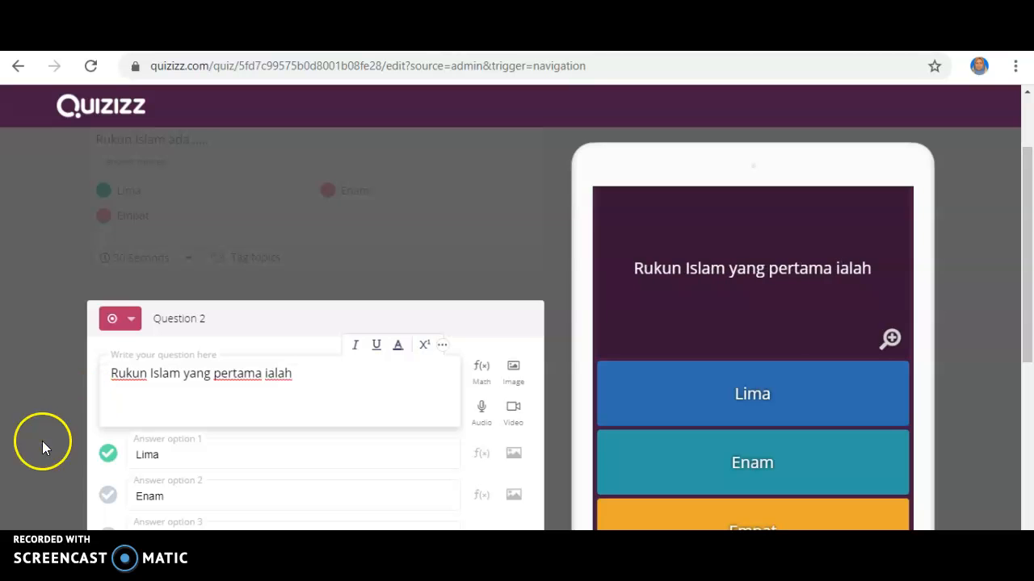
Step: Clear the text of all three answer options in the second question
drag(135, 455, 182, 454)
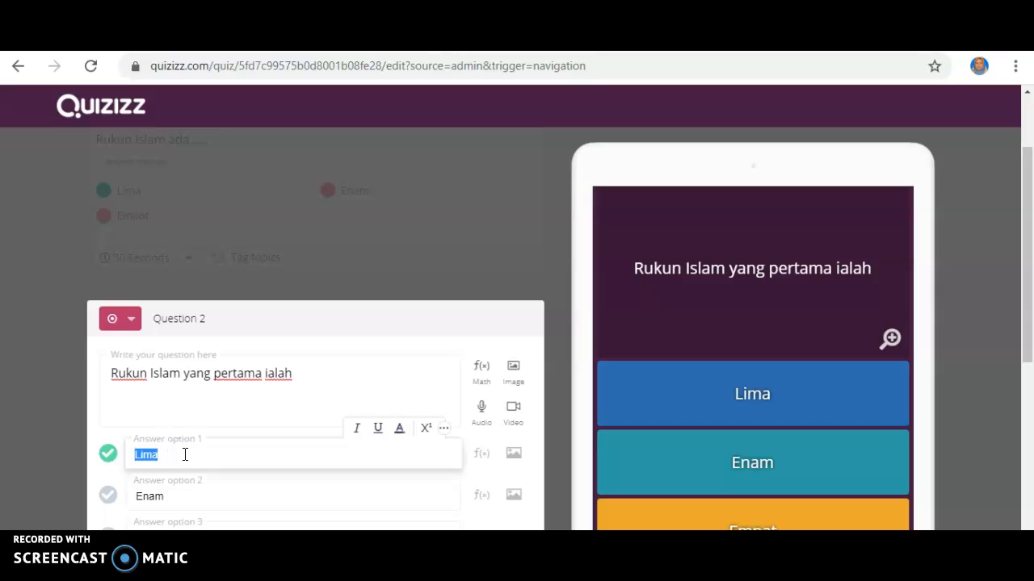
key(BackSpace)
drag(129, 496, 189, 500)
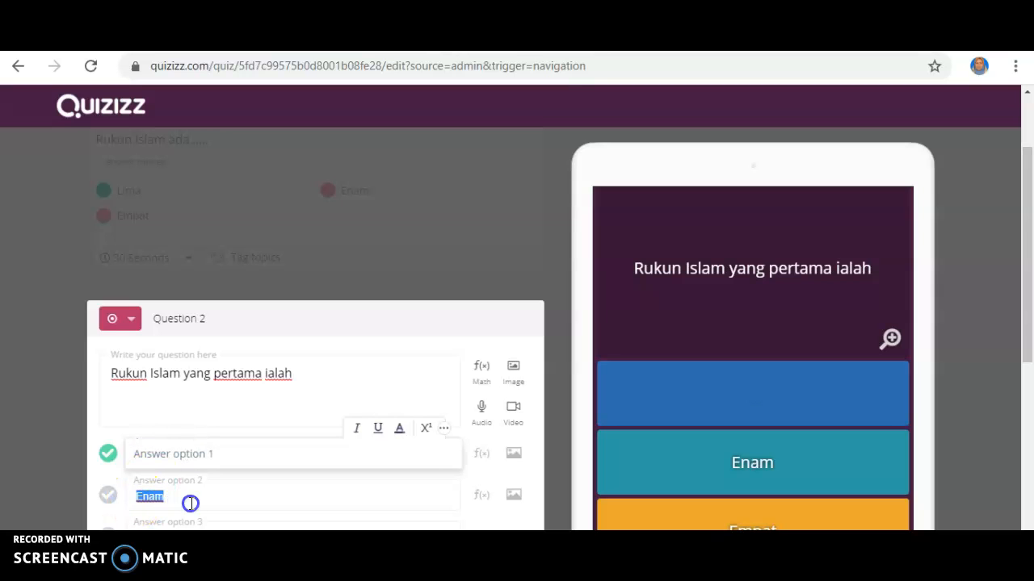
key(BackSpace)
scroll(215, 441, down, 2)
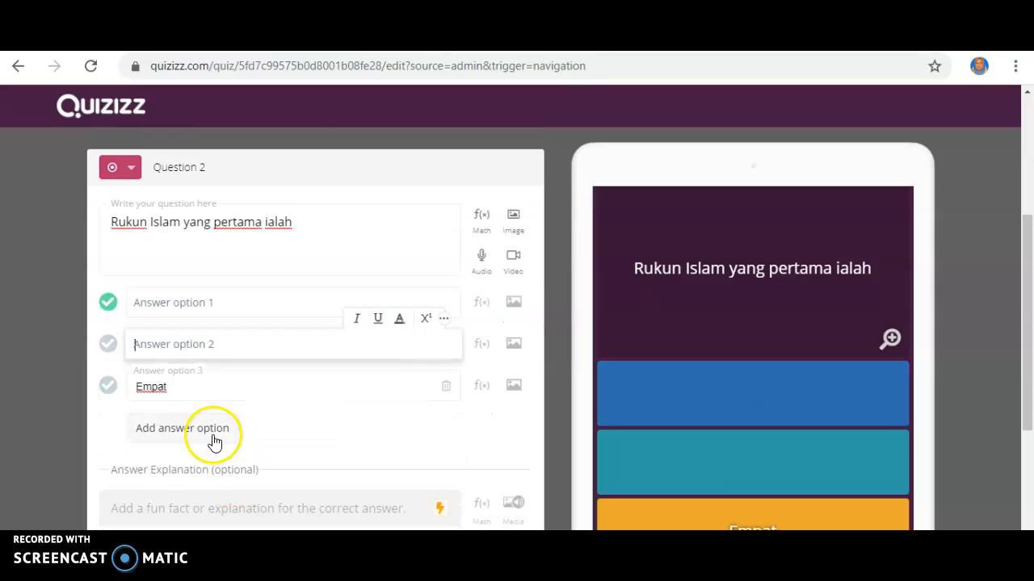
drag(136, 389, 187, 396)
key(BackSpace)
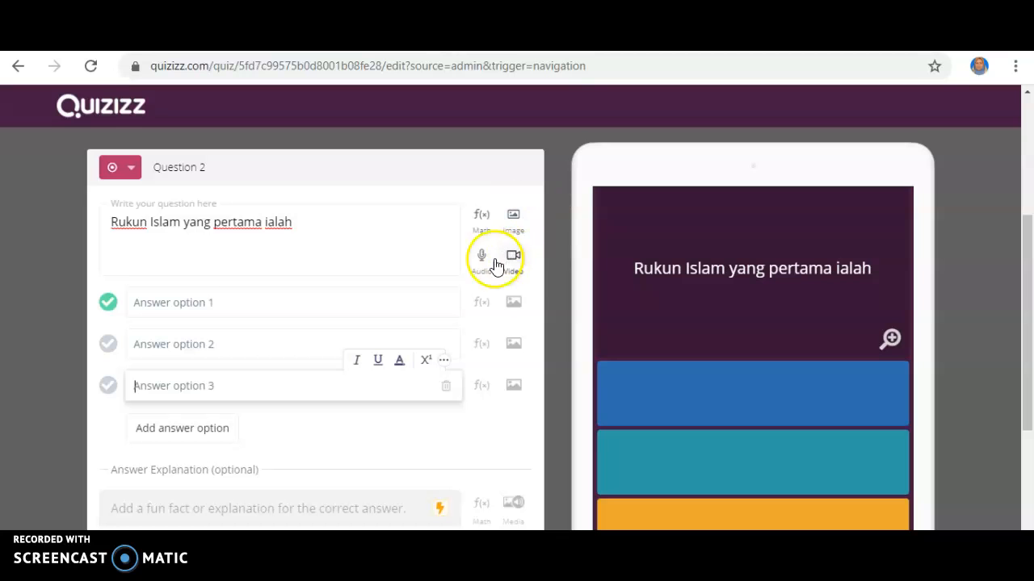
Step: Upload the haji picture from the Gambar folder as the first answer option of the second question
click(513, 302)
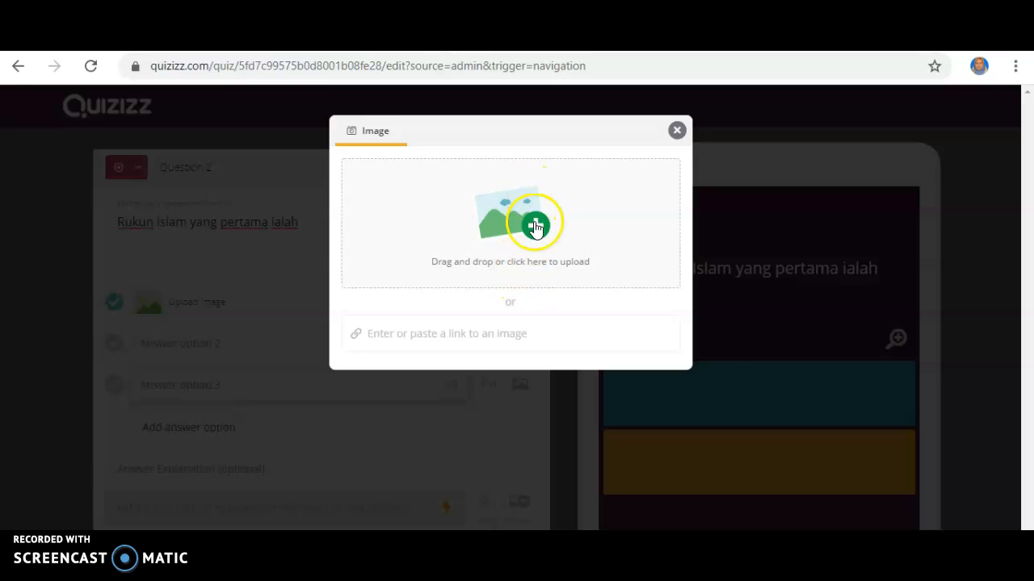
click(535, 228)
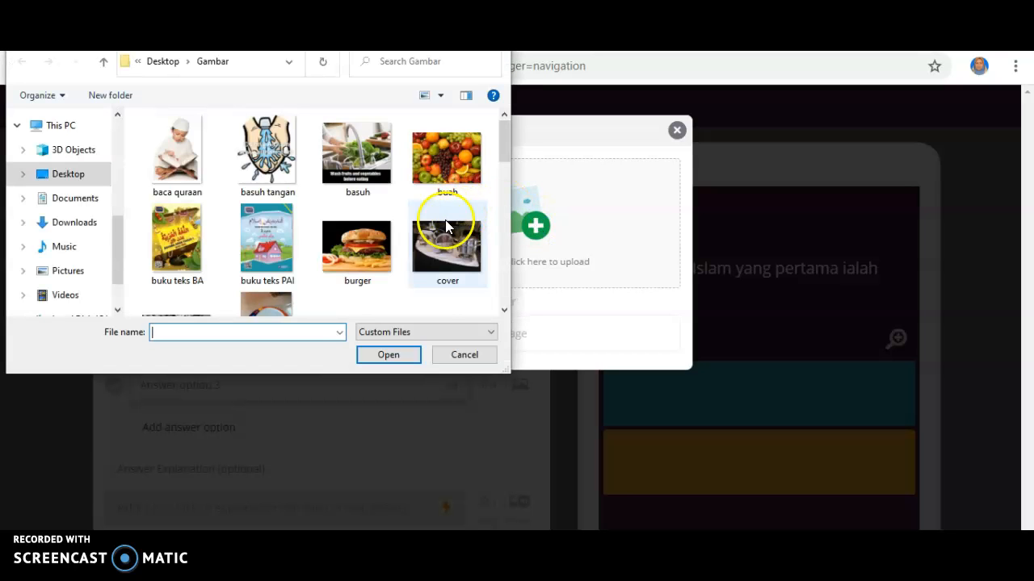
scroll(428, 234, down, 1)
scroll(428, 231, up, 1)
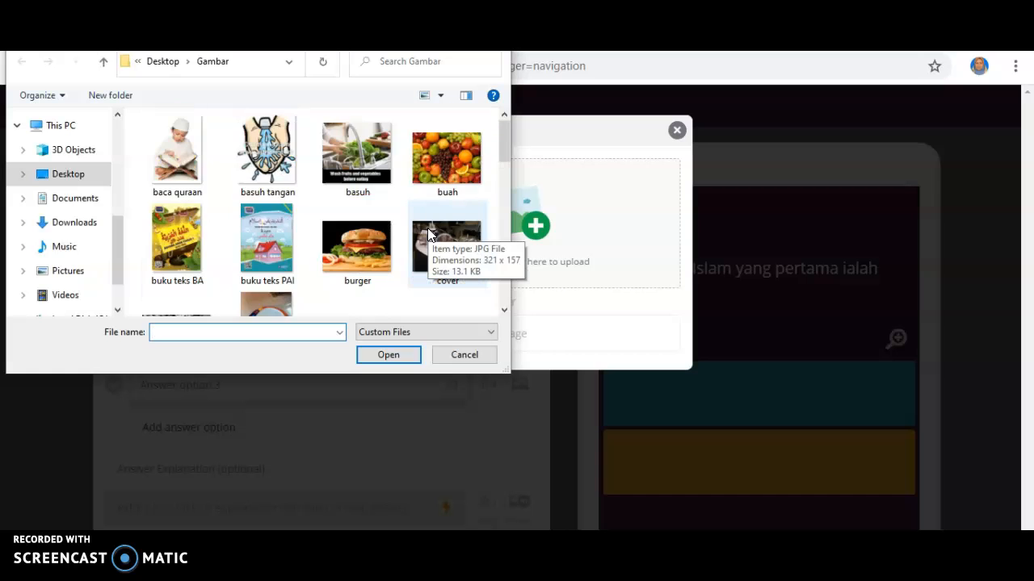
scroll(428, 234, down, 2)
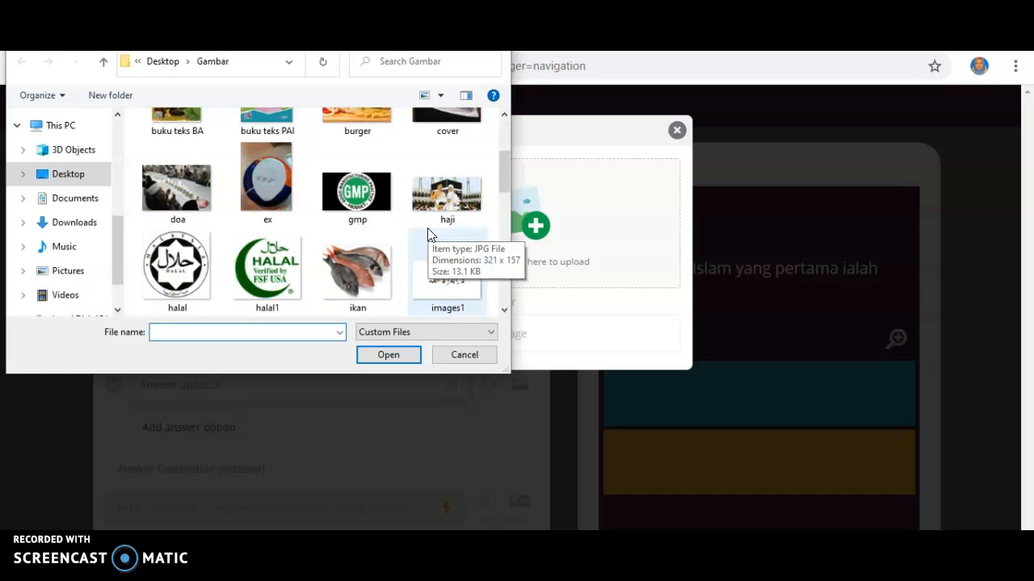
click(441, 198)
click(389, 355)
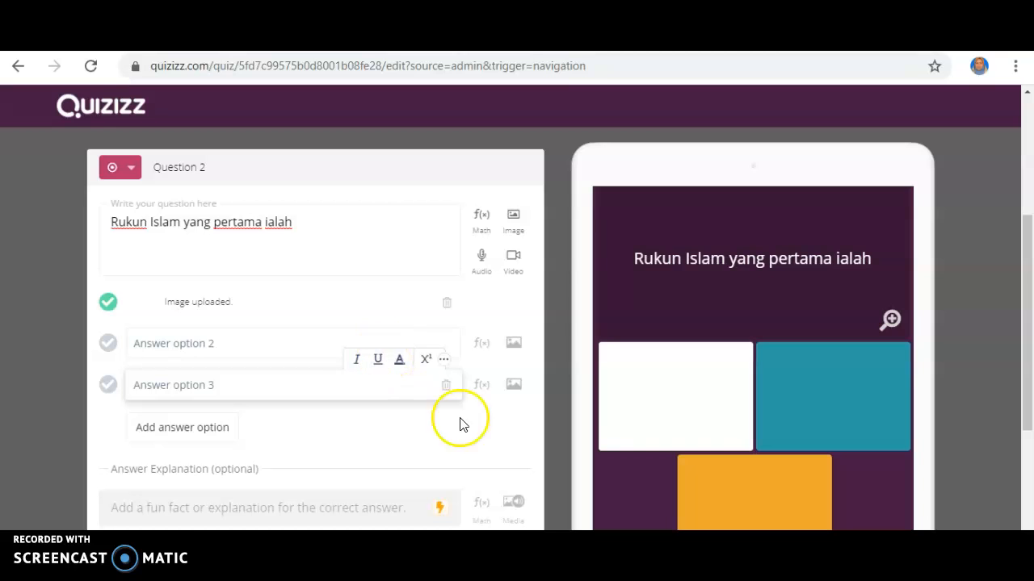
Step: Upload the images1 picture from the Gambar folder as the second answer option
click(514, 344)
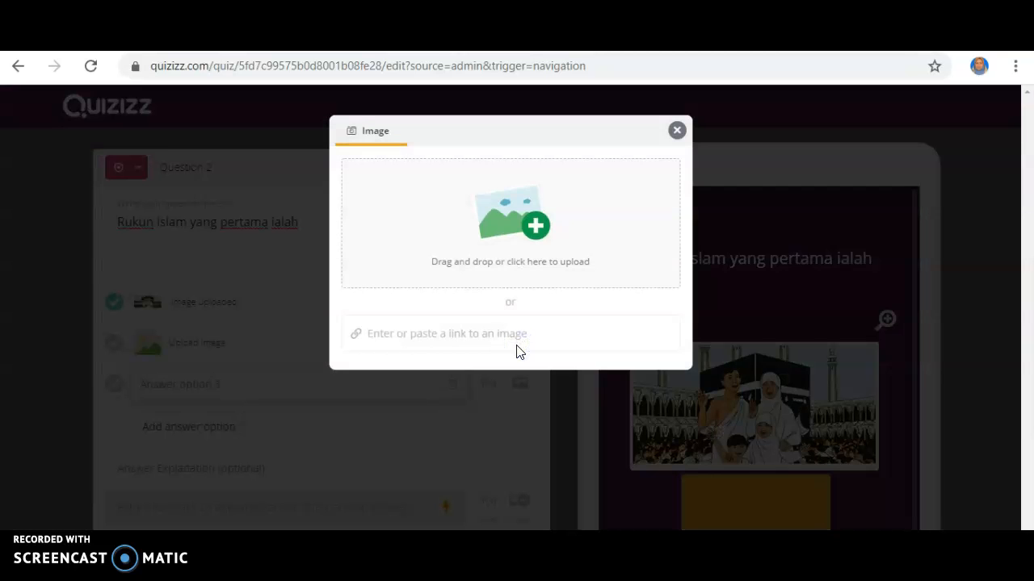
click(533, 228)
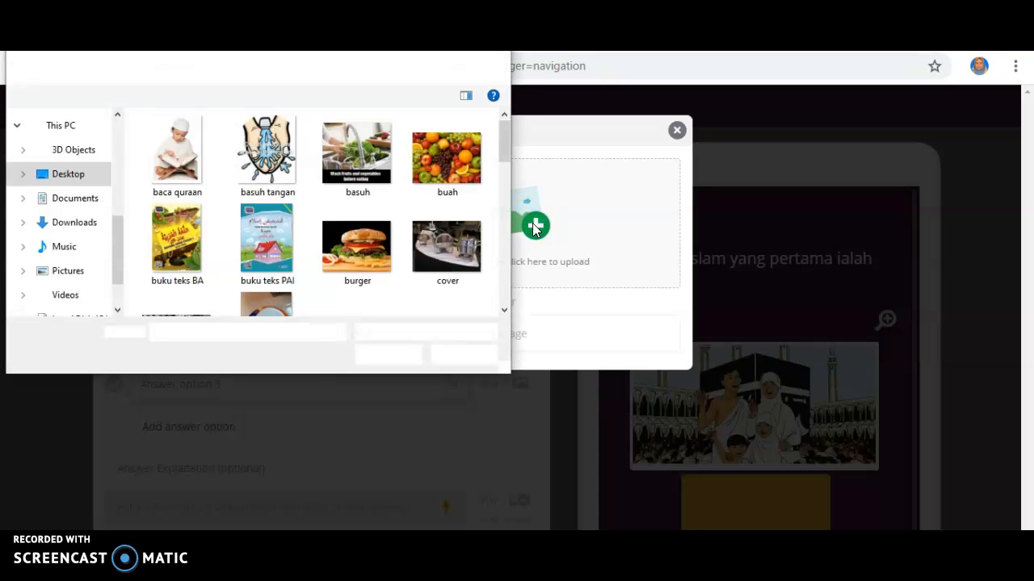
scroll(347, 202, down, 5)
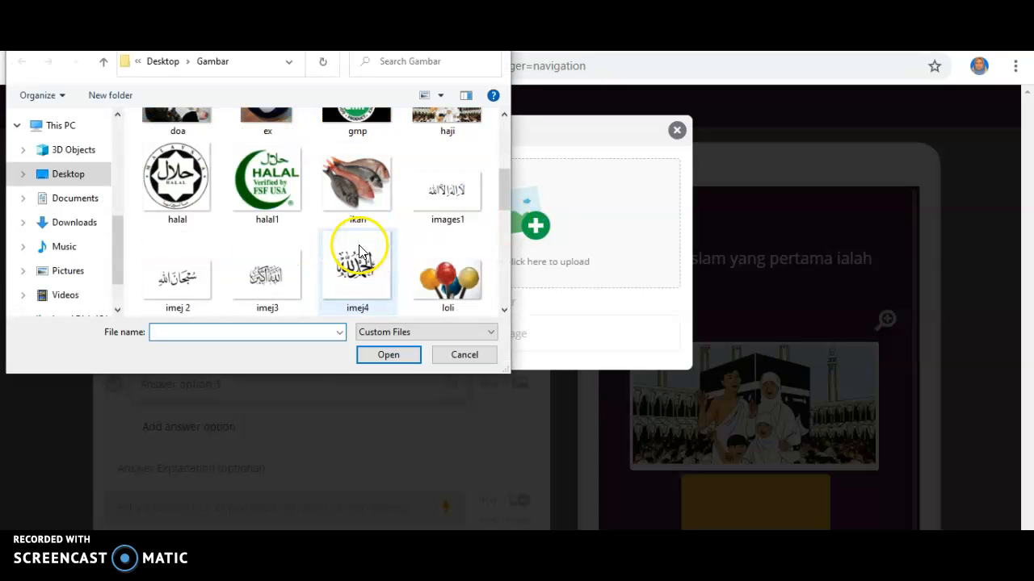
click(447, 192)
click(410, 355)
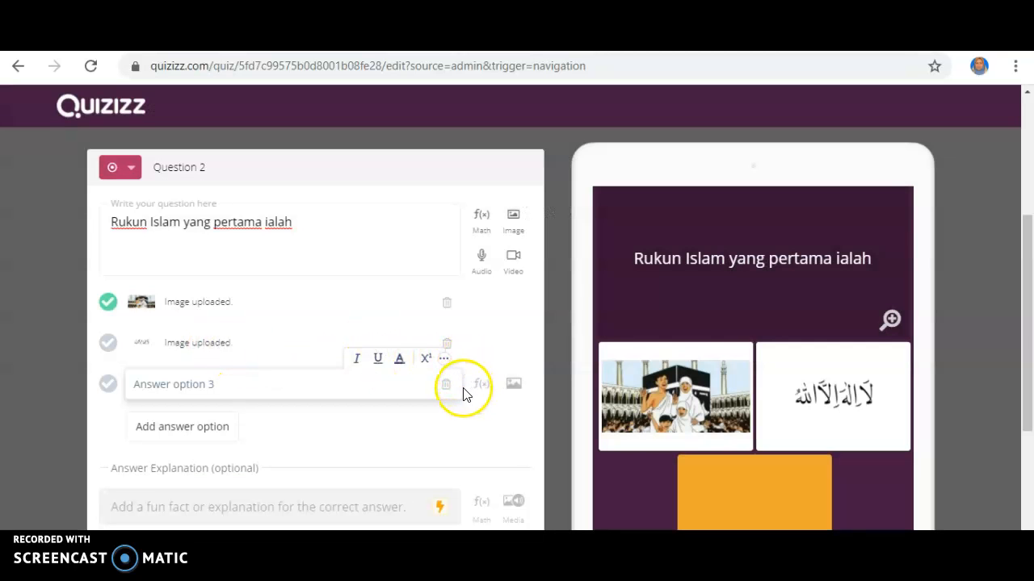
Step: Upload the puasa picture as the third answer option and save the second question
click(513, 384)
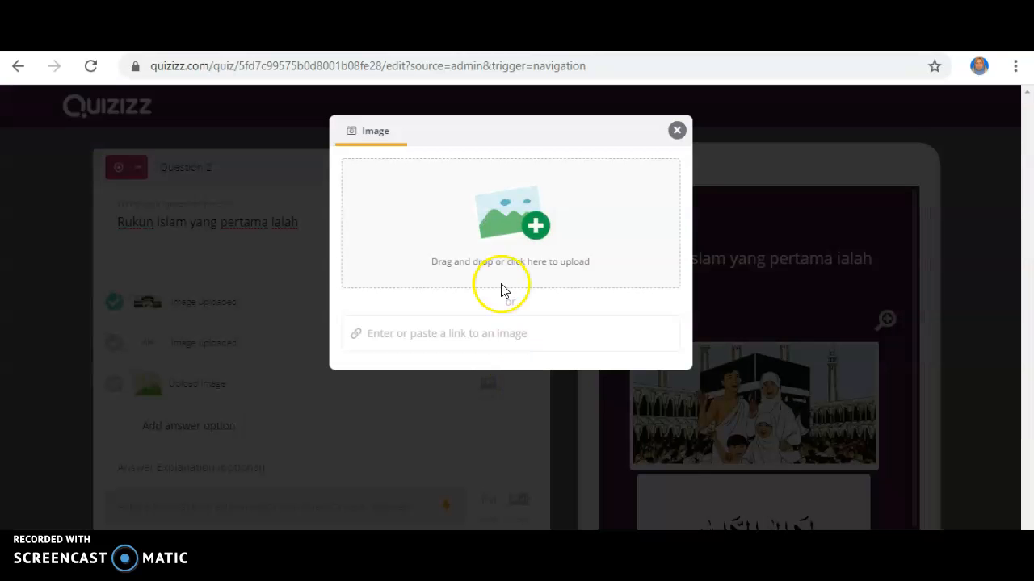
click(537, 219)
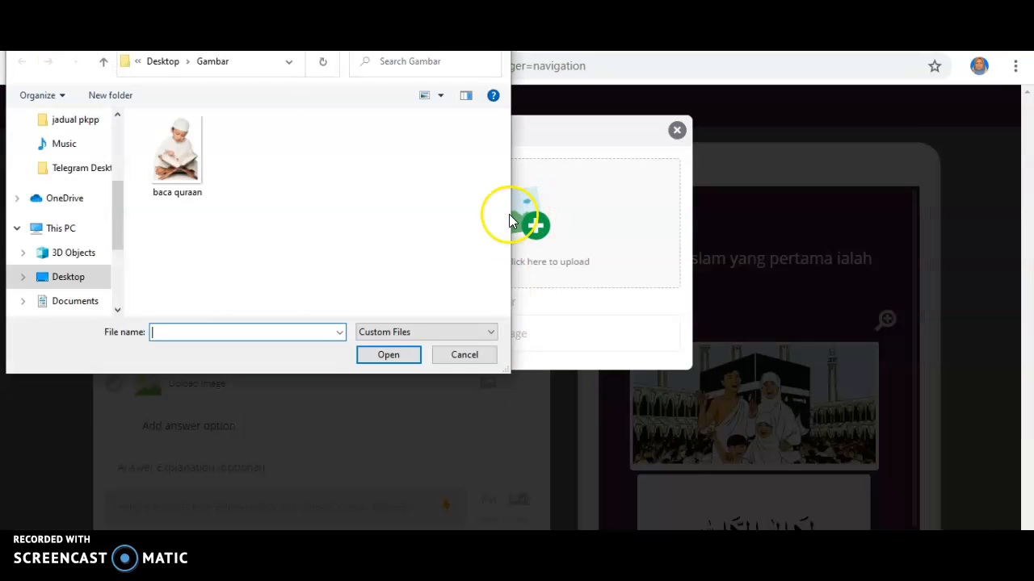
scroll(365, 214, down, 10)
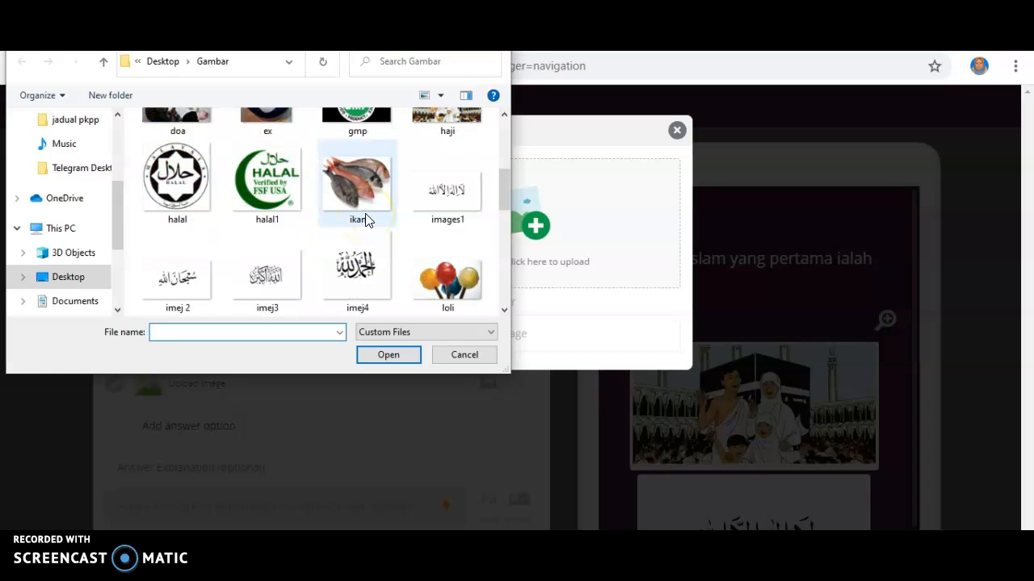
click(432, 191)
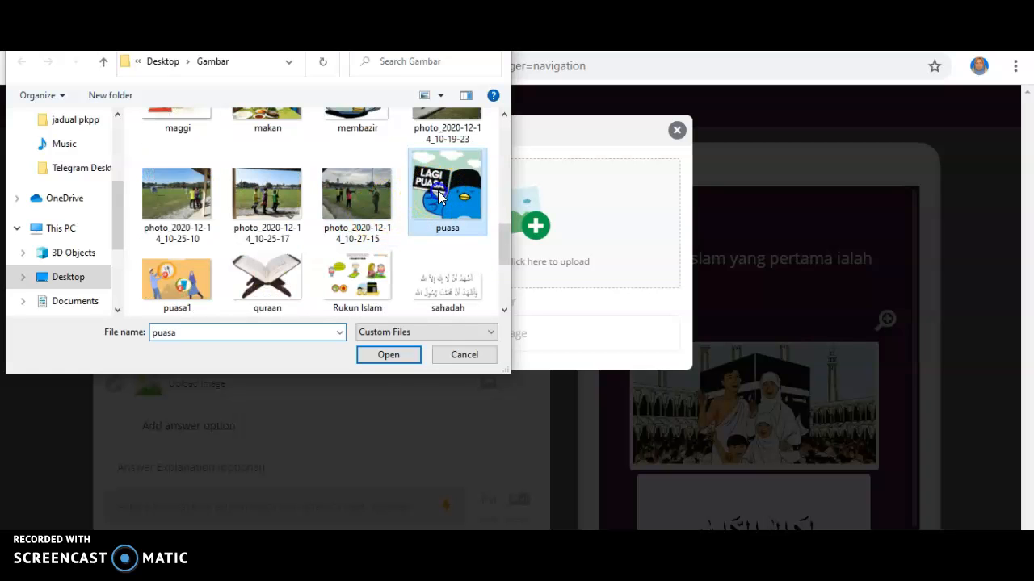
click(404, 357)
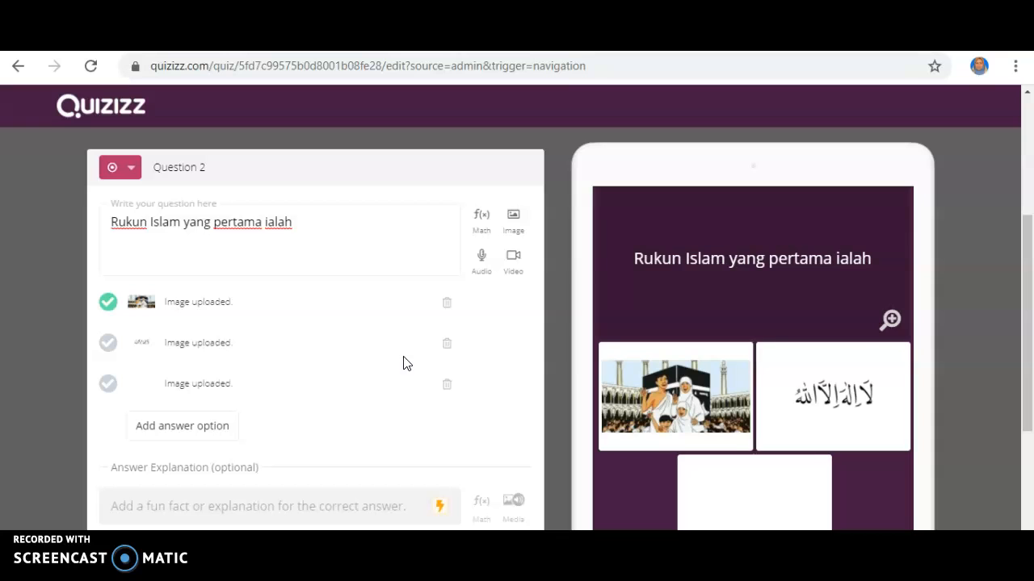
click(246, 384)
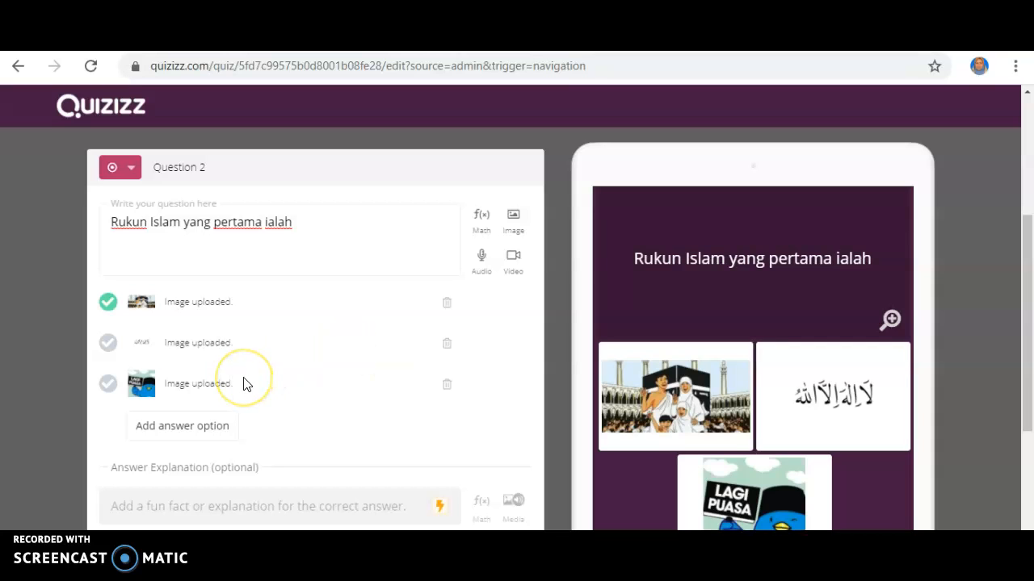
scroll(438, 404, down, 2)
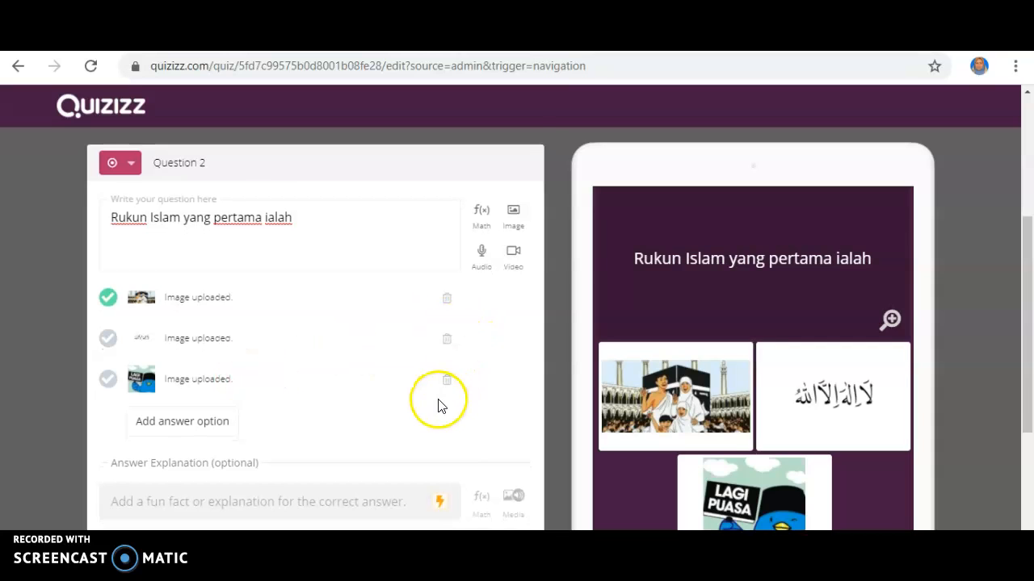
click(511, 432)
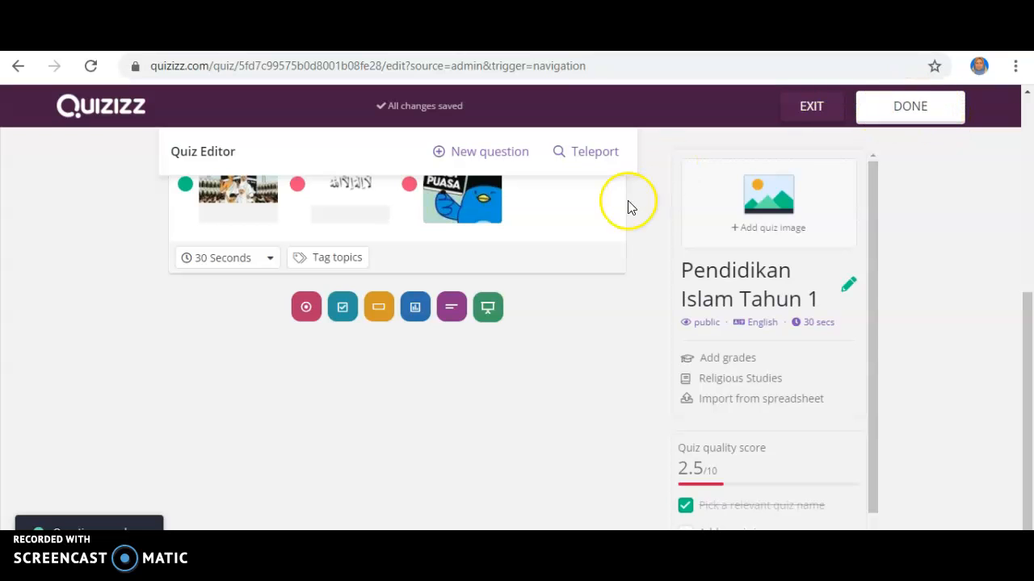
Step: Review the available question types and the Teleport public quiz results for Pendidikan Islam Tahun 1, closing the results at the end
click(481, 153)
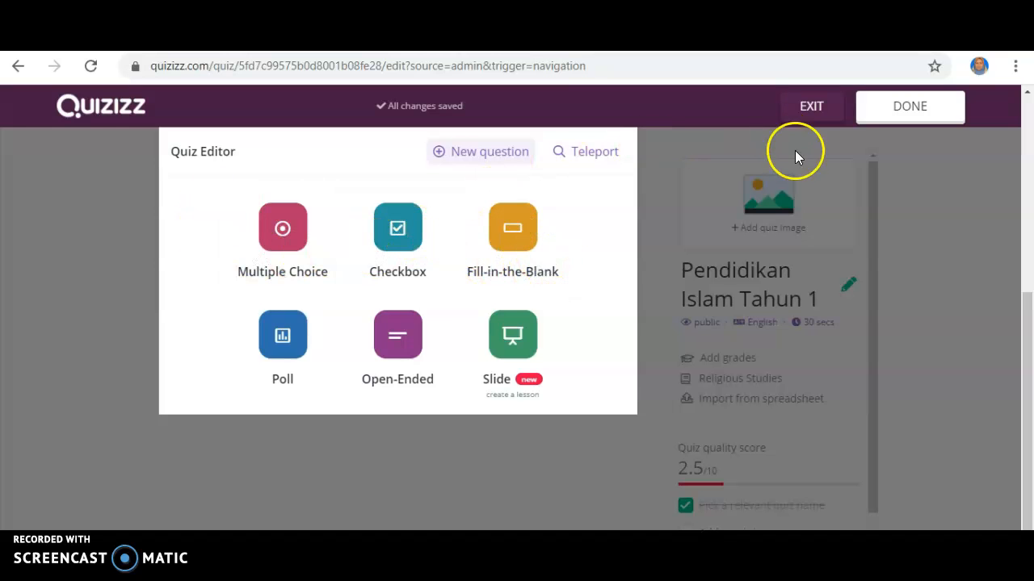
click(925, 115)
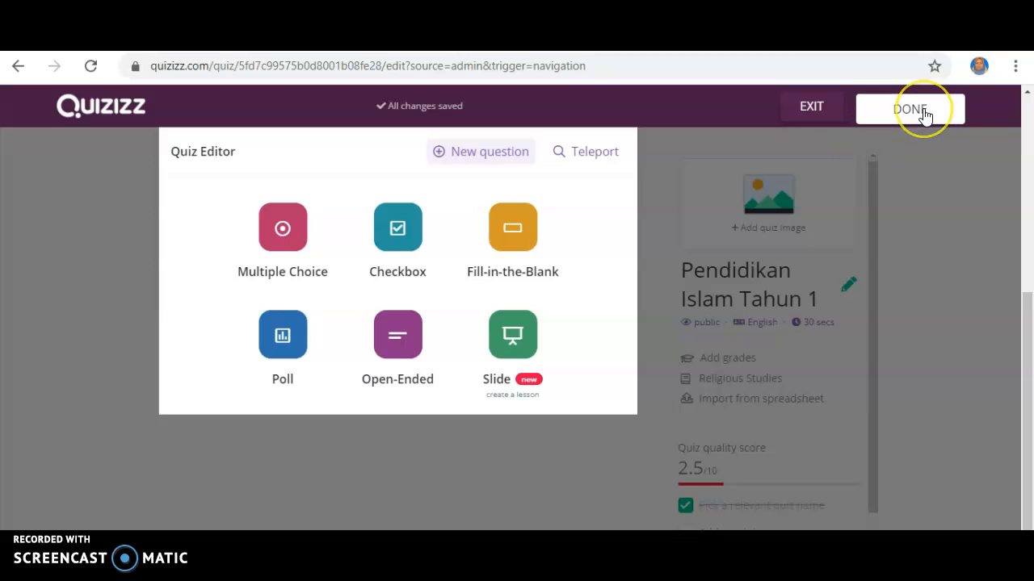
click(586, 154)
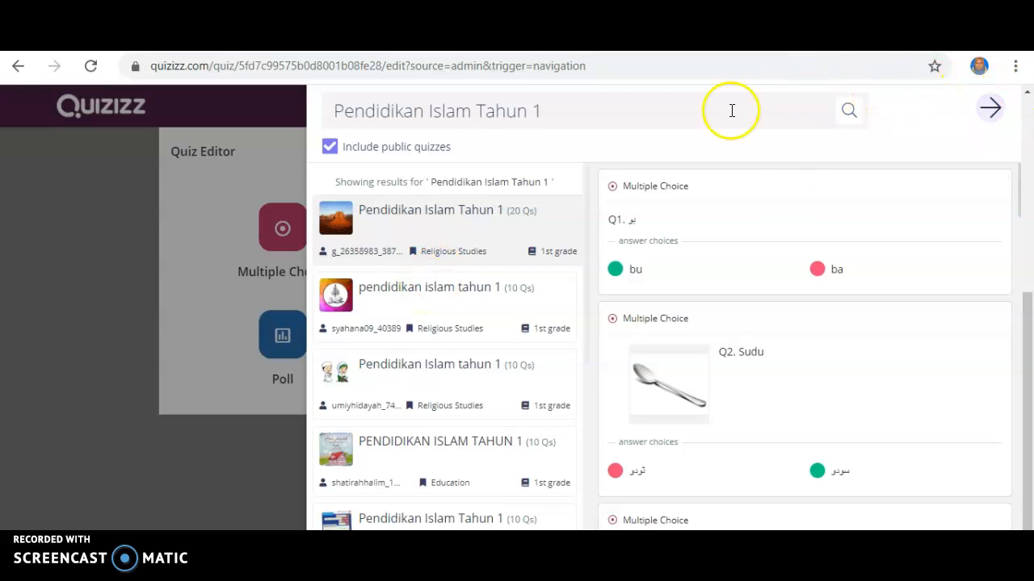
click(991, 111)
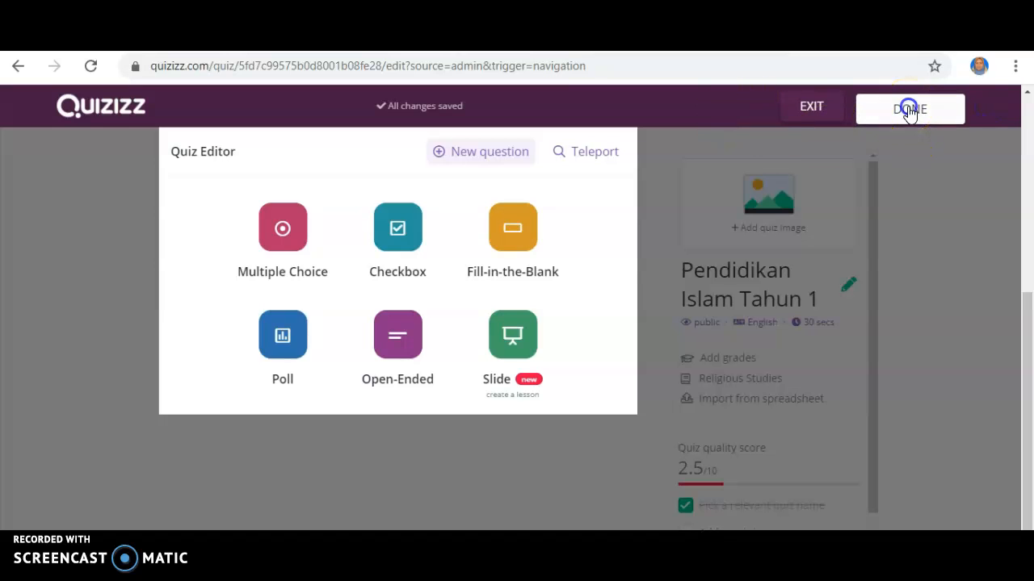
Step: Finish editing the quiz and upload the buku teks PAI picture as its title image
click(909, 110)
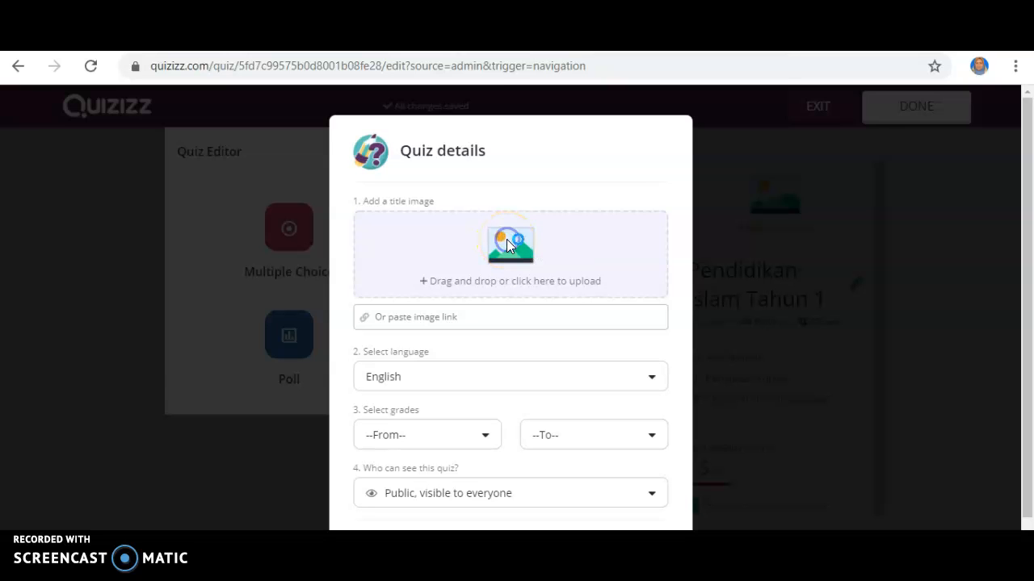
click(271, 242)
click(388, 354)
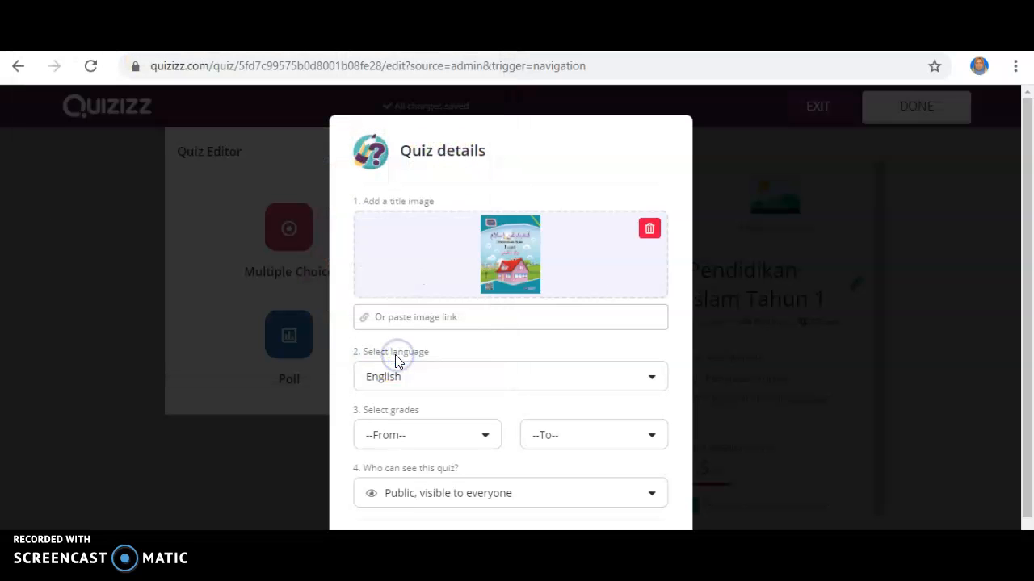
Step: Set the quiz's grade range from 7th to 7th and save the quiz details
scroll(644, 397, down, 1)
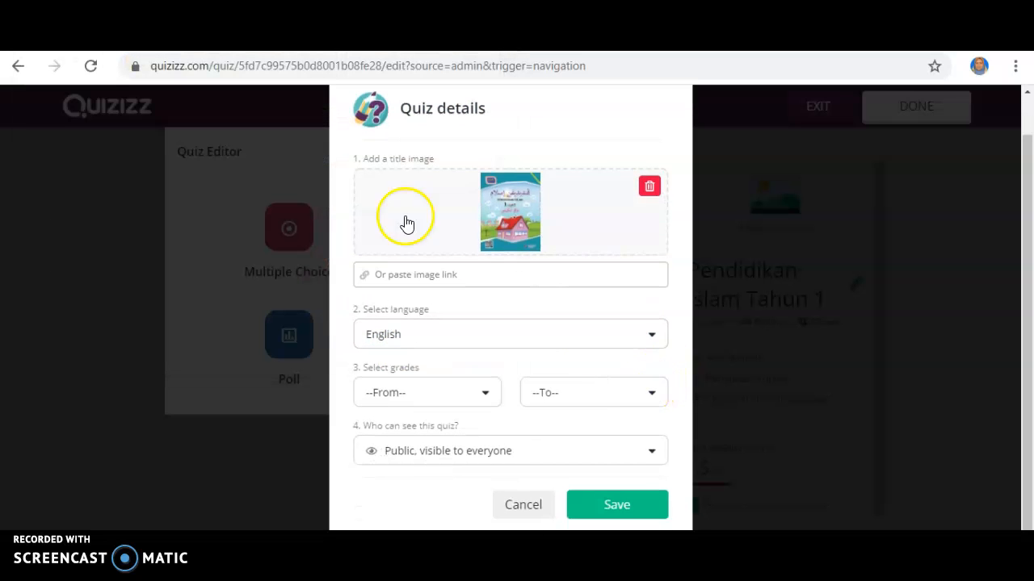
click(486, 394)
scroll(418, 482, down, 1)
scroll(388, 488, down, 3)
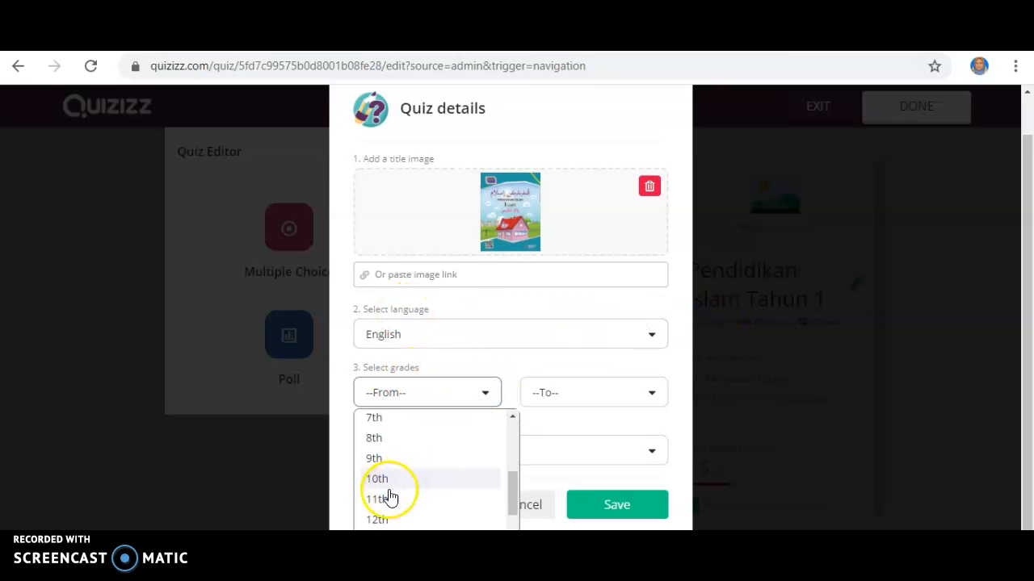
click(395, 412)
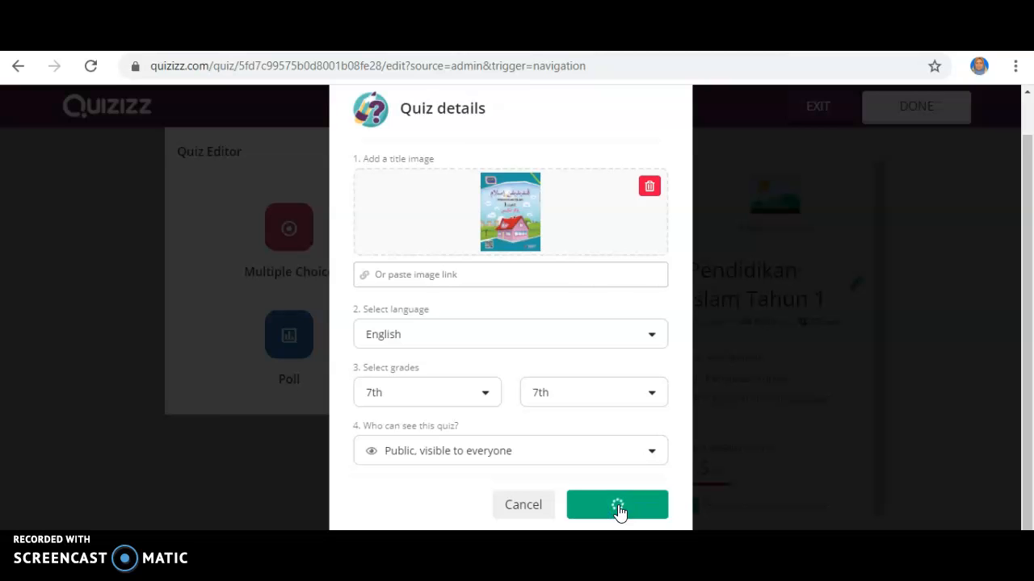
click(619, 509)
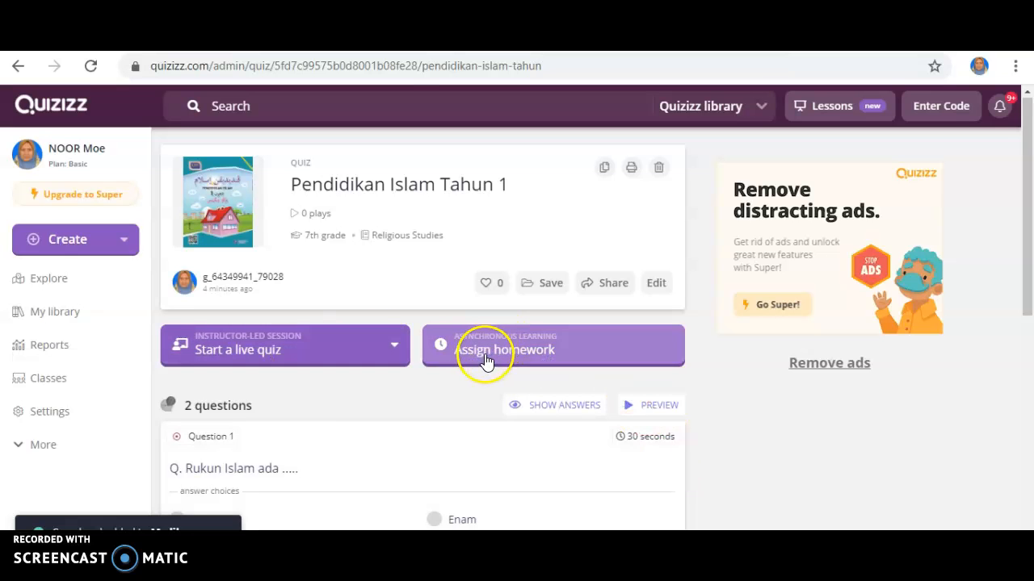
Step: Start assigning the Pendidikan Islam Tahun 1 quiz as homework
click(486, 360)
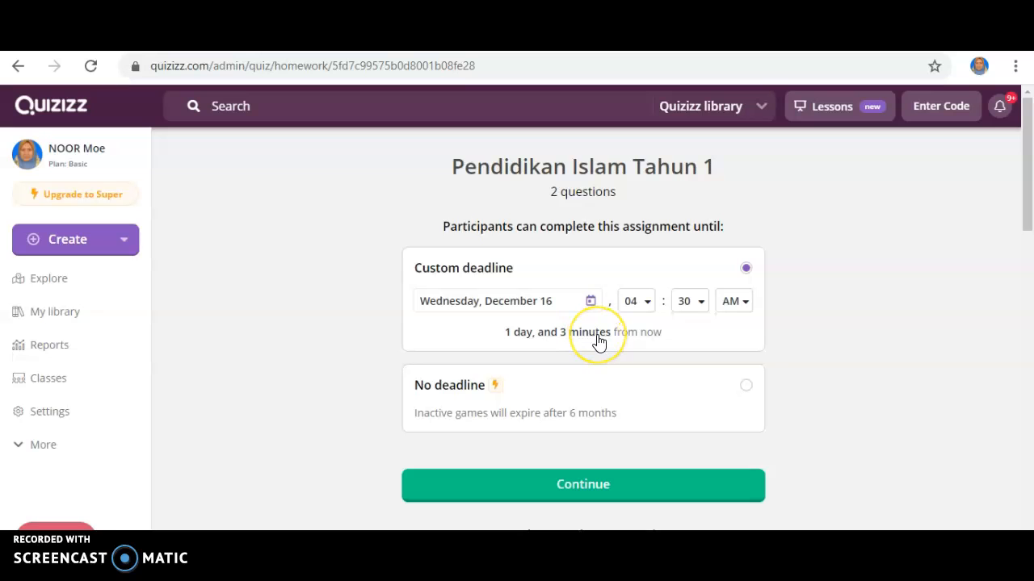
scroll(504, 355, down, 2)
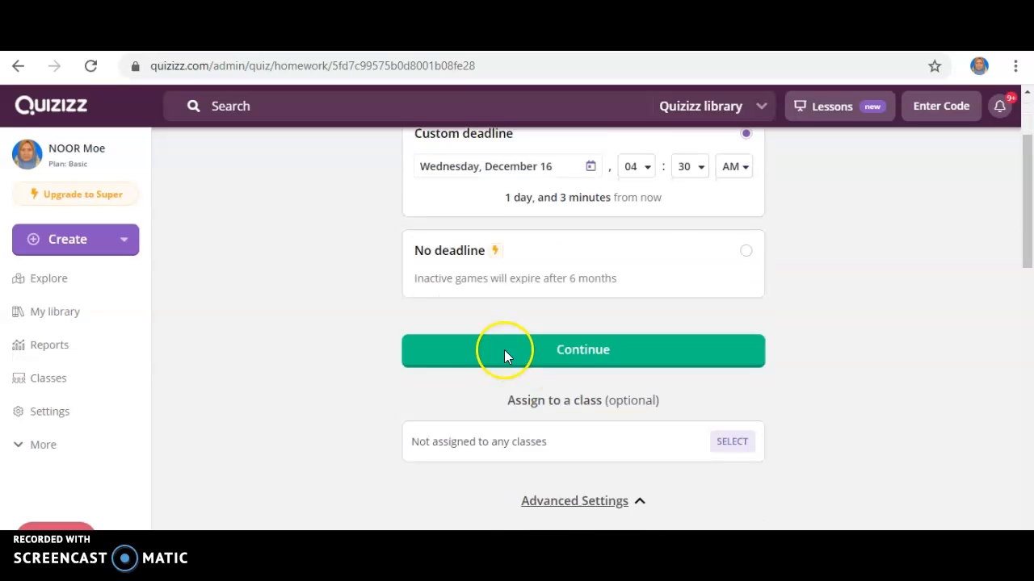
Step: Try to give the homework no deadline and decline the Super upgrade offer
click(744, 235)
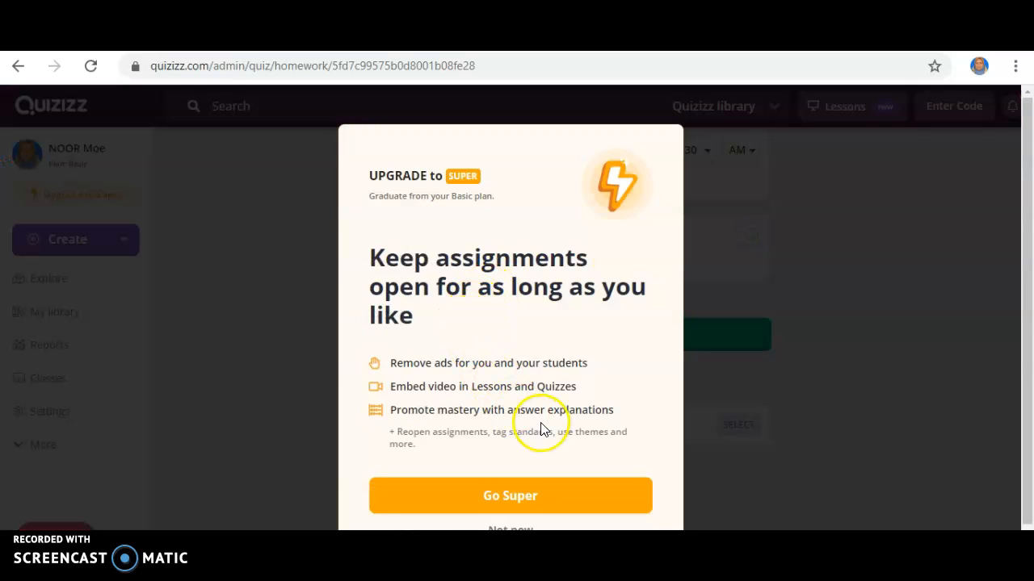
scroll(541, 428, down, 1)
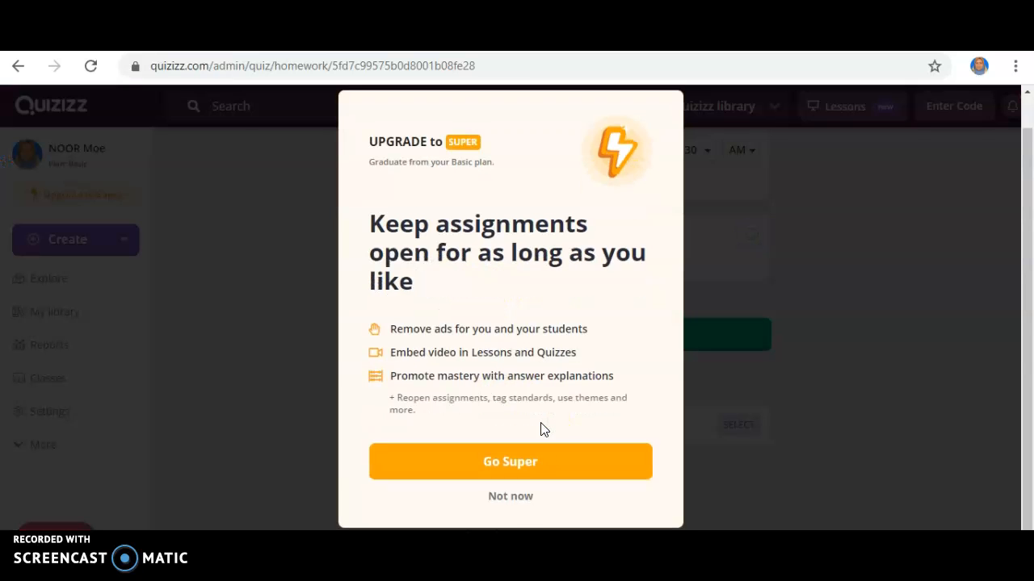
click(509, 495)
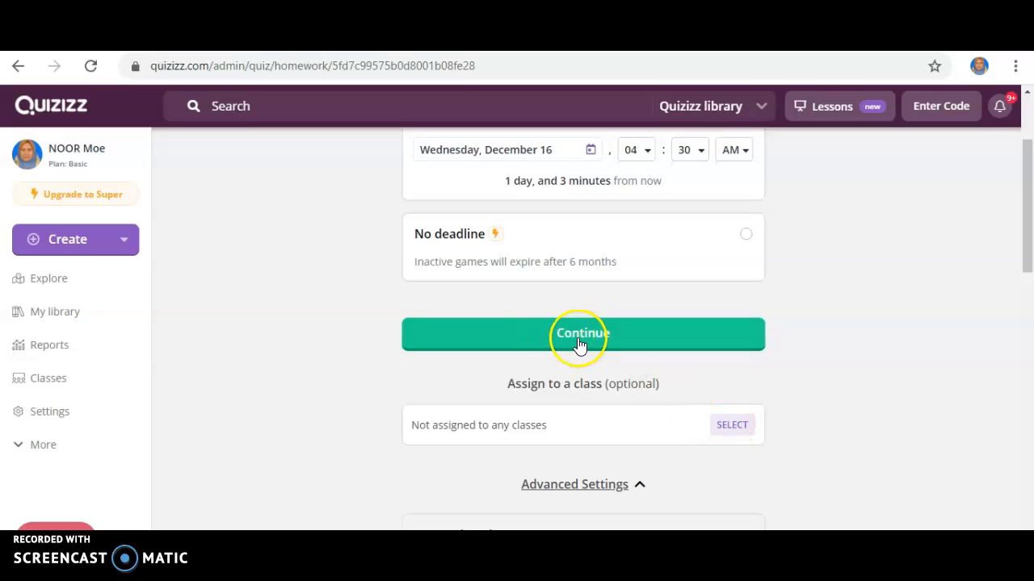
Step: Create the homework assignment with the custom deadline of Wednesday, December 16, 04:30 AM
scroll(577, 342, down, 2)
scroll(577, 341, up, 2)
click(571, 339)
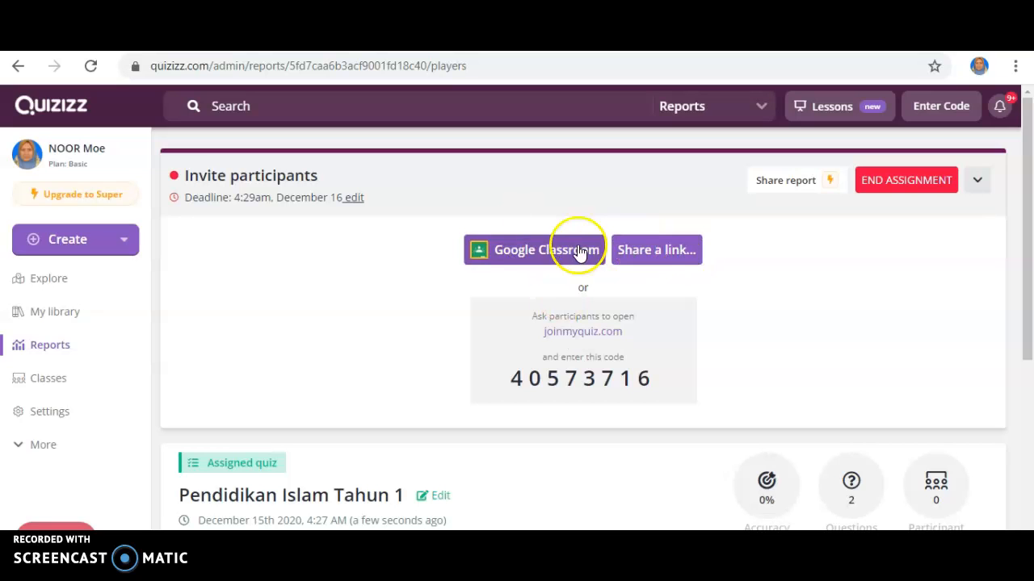
Step: Share the homework through Google Classroom and select the classes Tahun 1 - Bestari, Tahun 1 - 1 Elit and Tahun 1 - Dinamik
click(529, 252)
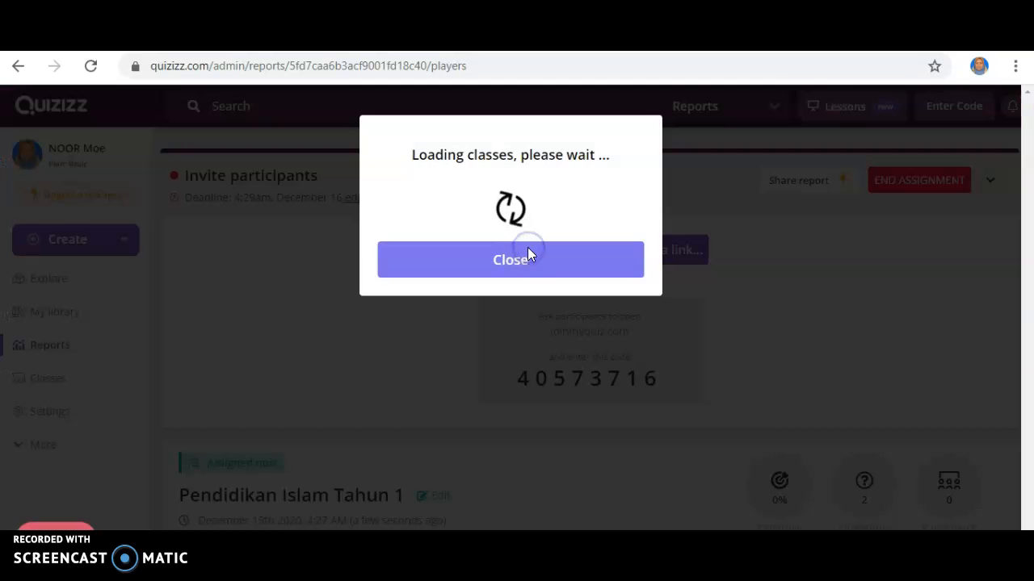
click(391, 205)
click(396, 251)
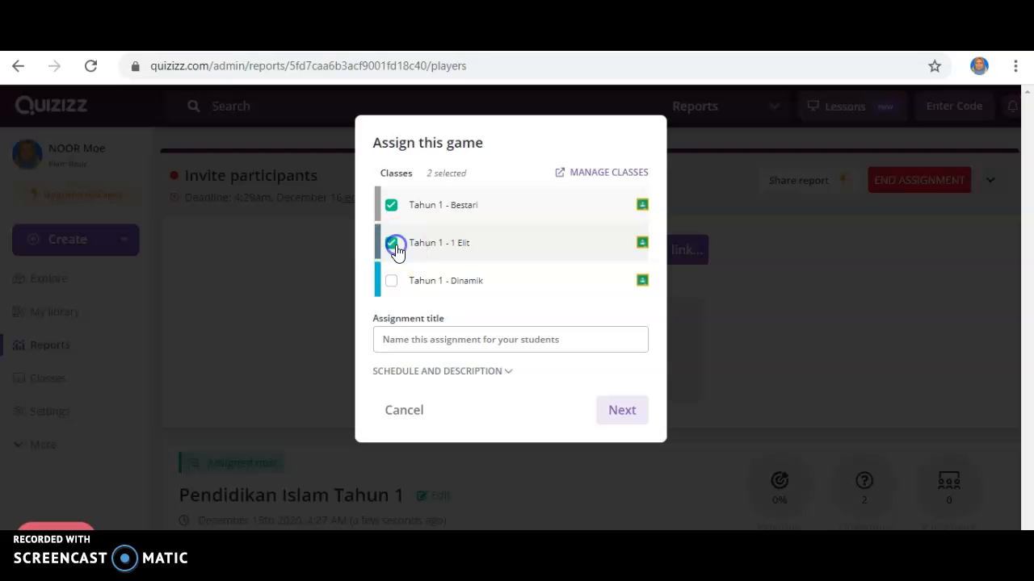
click(394, 282)
Step: Title the assignment Rukun Islam and assign it to the selected Google Classroom classes
click(611, 414)
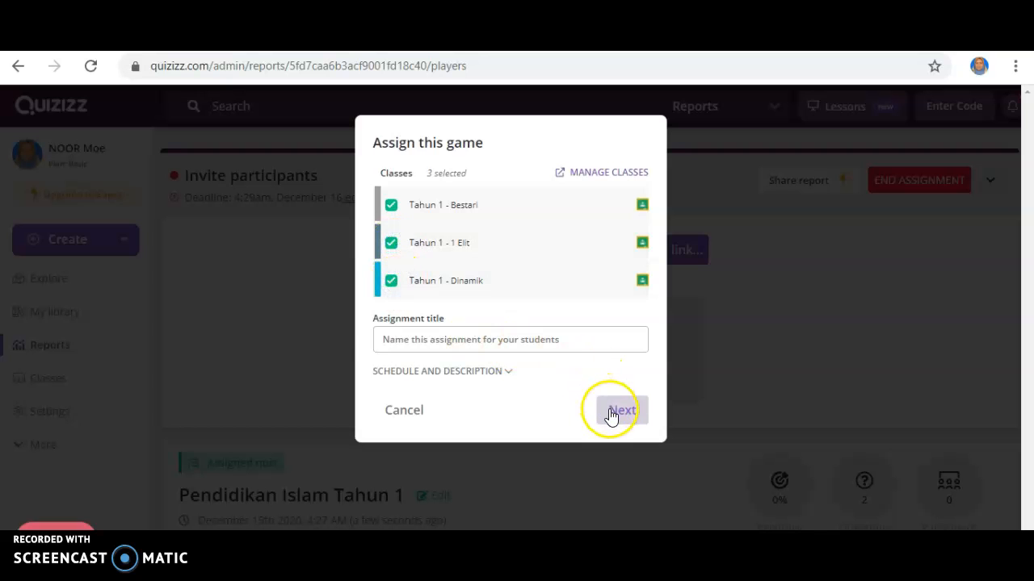
click(385, 342)
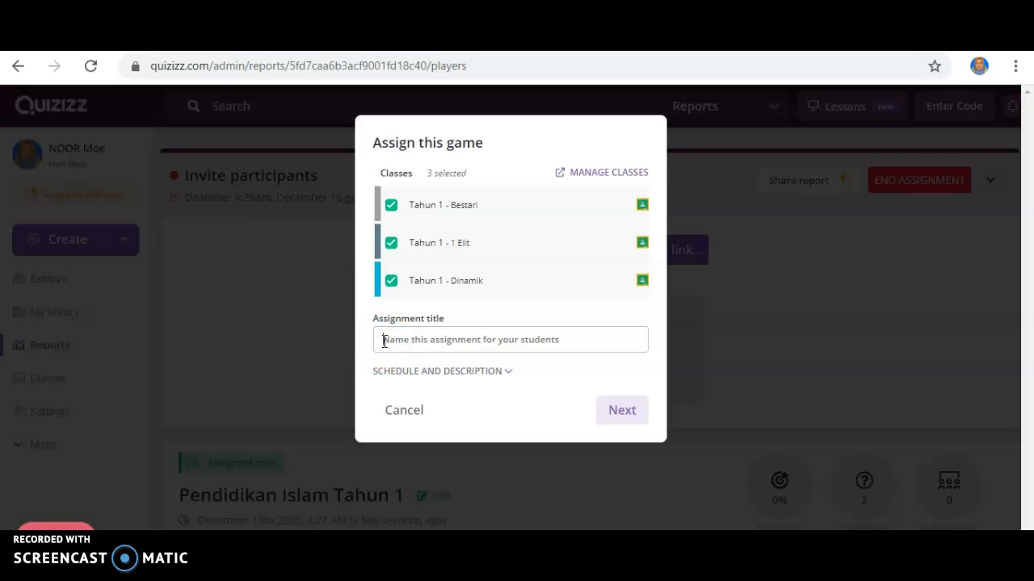
text(K)
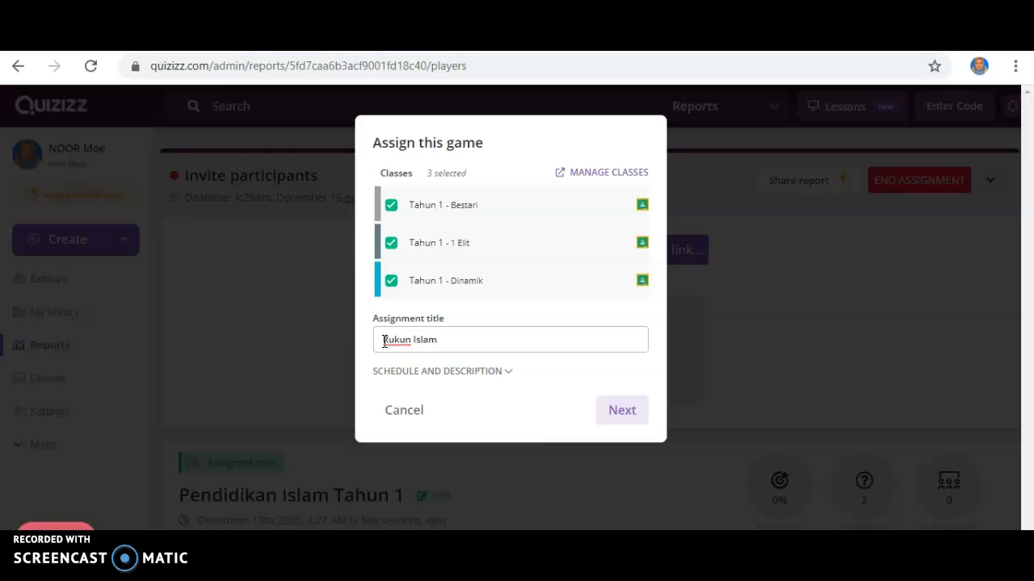
click(629, 417)
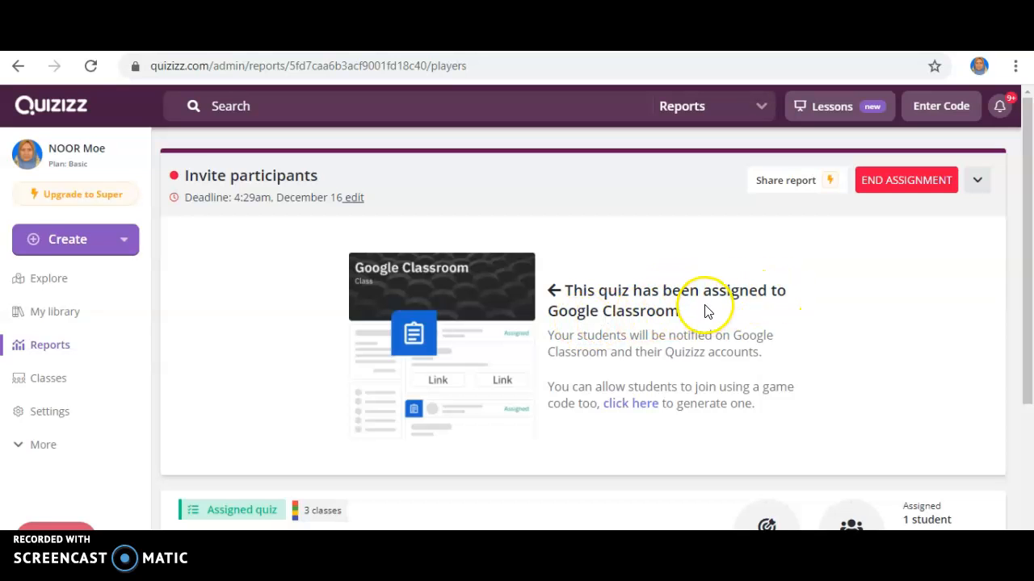
Step: Create another homework assignment of the quiz from the deadline page and copy its share link
click(18, 68)
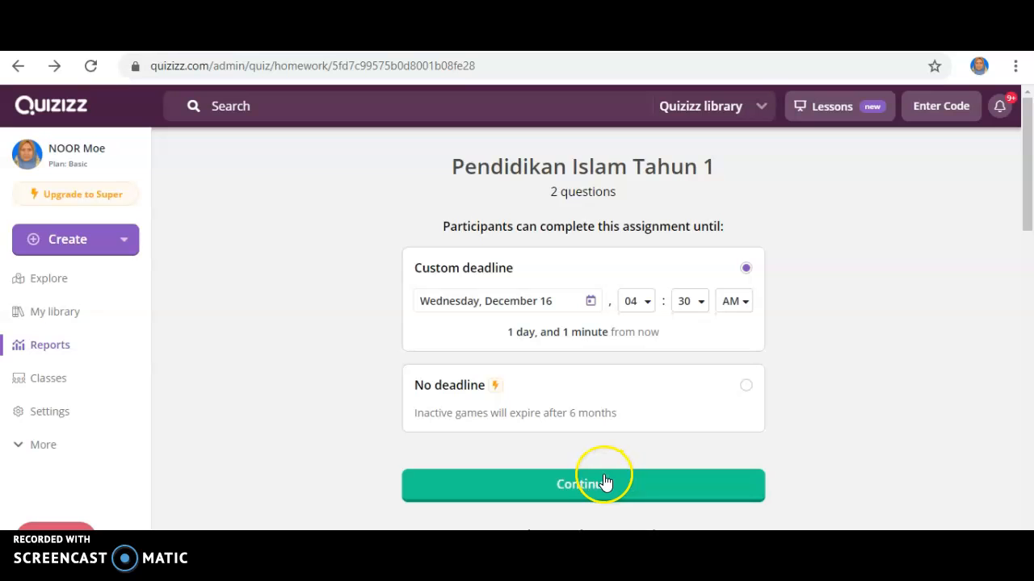
click(598, 491)
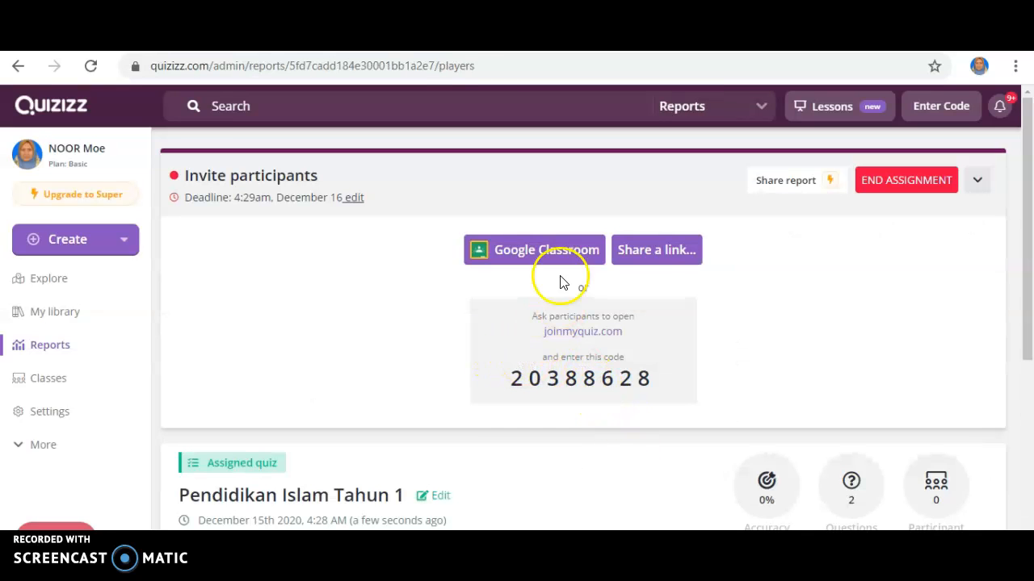
click(654, 250)
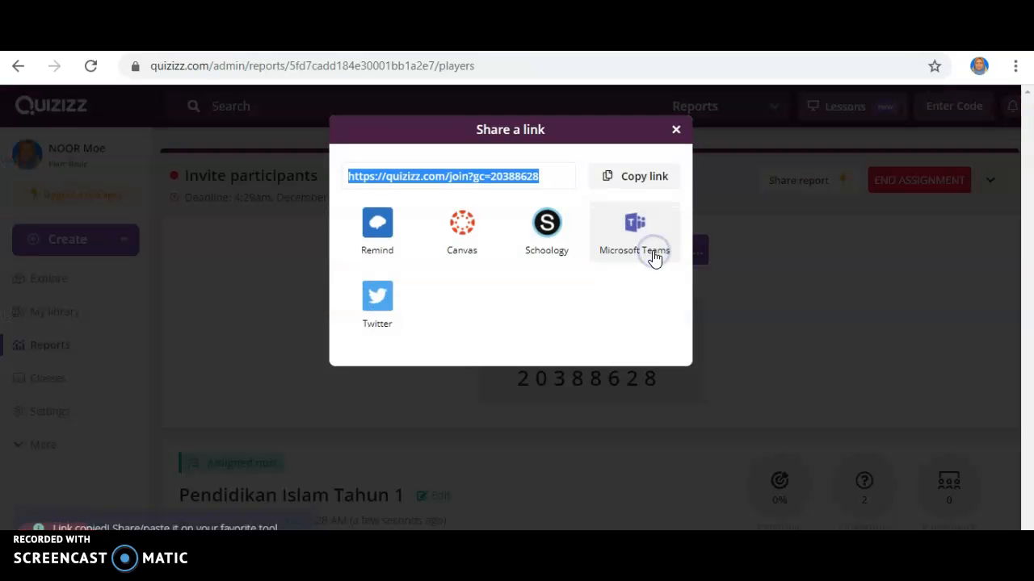
click(634, 182)
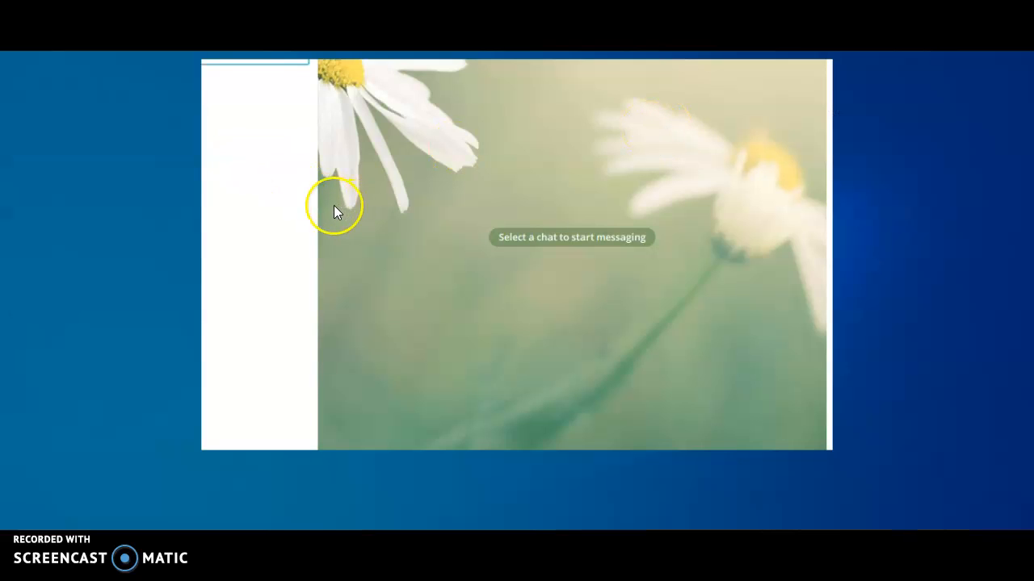
Step: Look through the group chats in the messaging app where the quiz link can be shared
click(259, 90)
click(258, 142)
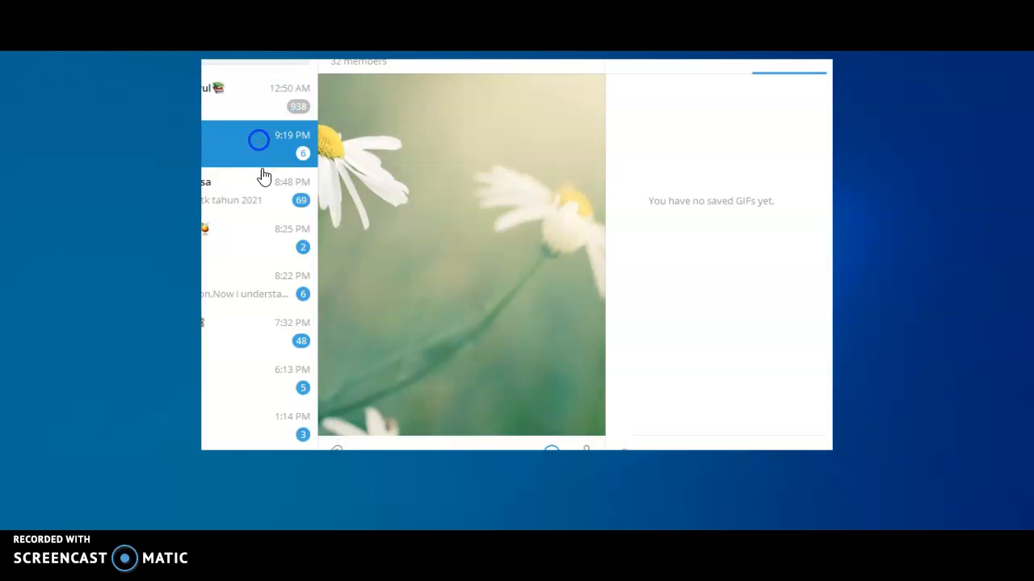
click(266, 191)
click(270, 235)
click(271, 283)
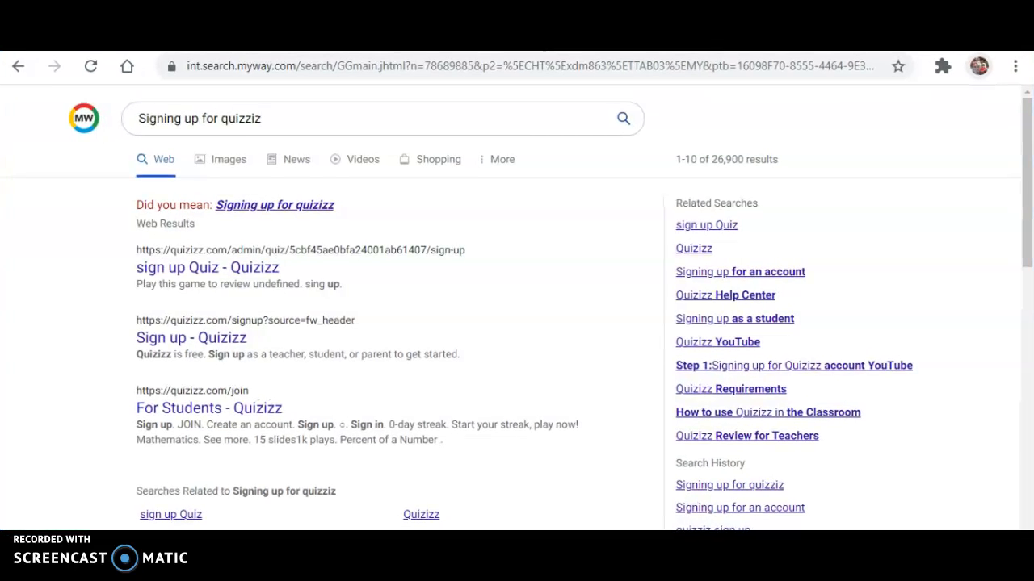
Step: Return to the Pendidikan Islam Tahun 1 quiz page in the browser, closing the link-sharing dialog, and show the live quiz modes
mouse_move(461, 573)
click(501, 574)
click(14, 70)
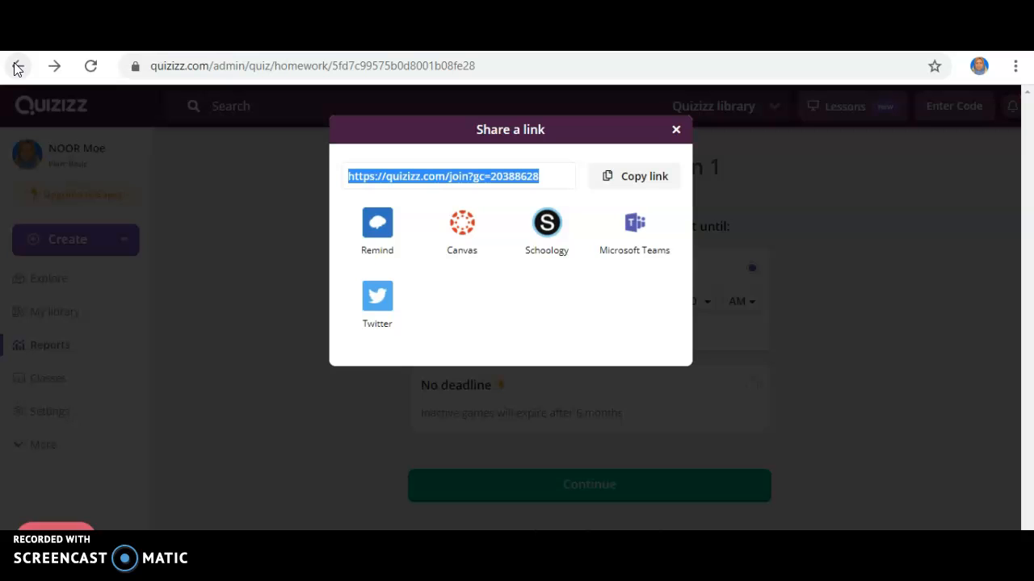
click(18, 69)
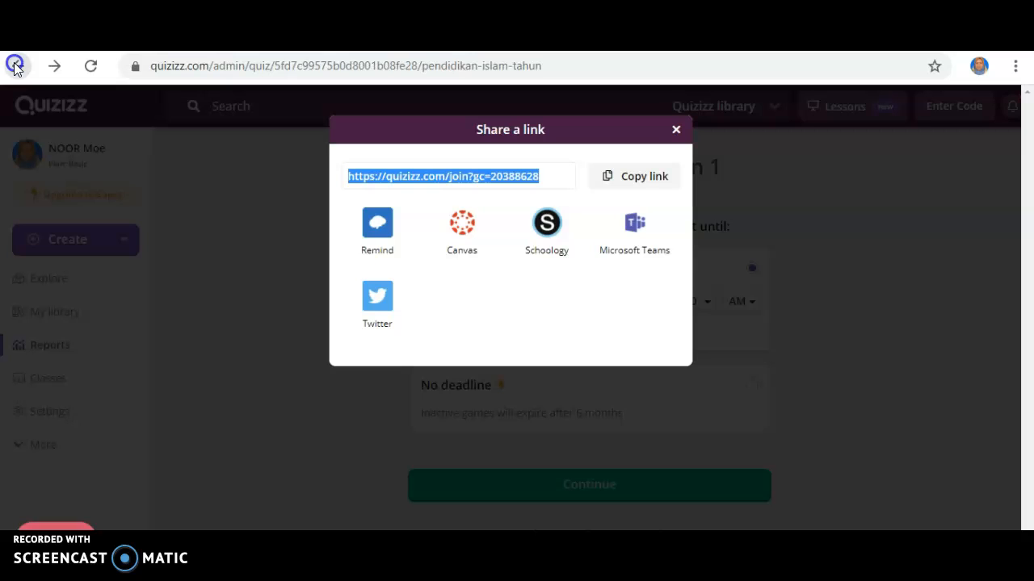
click(676, 130)
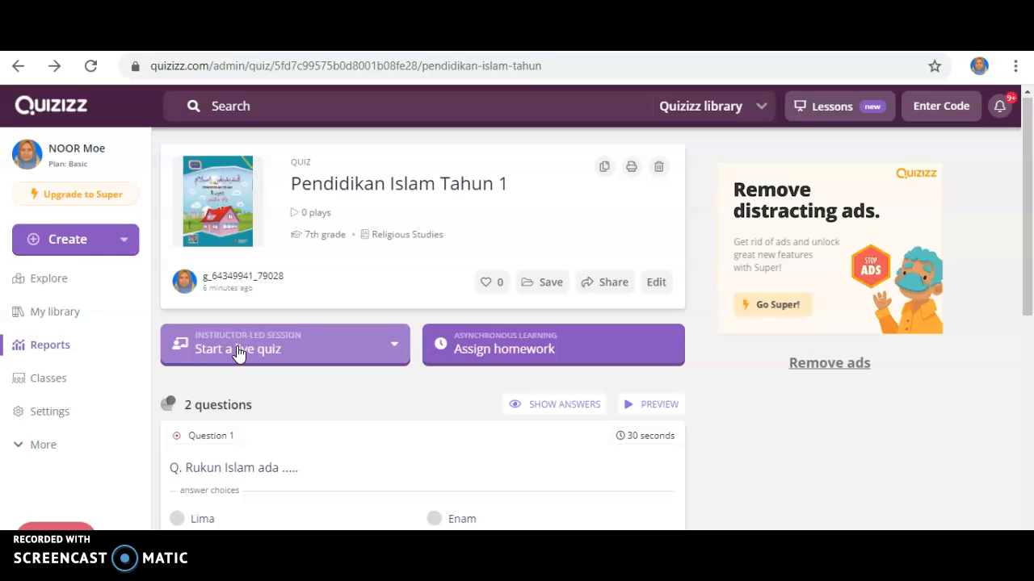
click(238, 350)
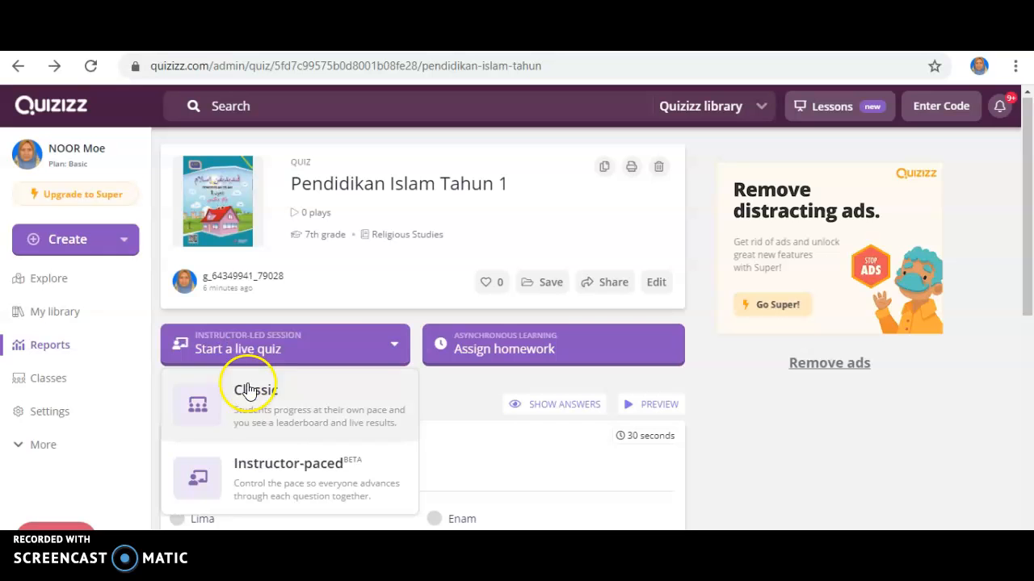
Step: Preview the quiz as a solo game and answer "Rukun Islam yang pertama ialah" with the Arabic-text image
scroll(272, 418, down, 2)
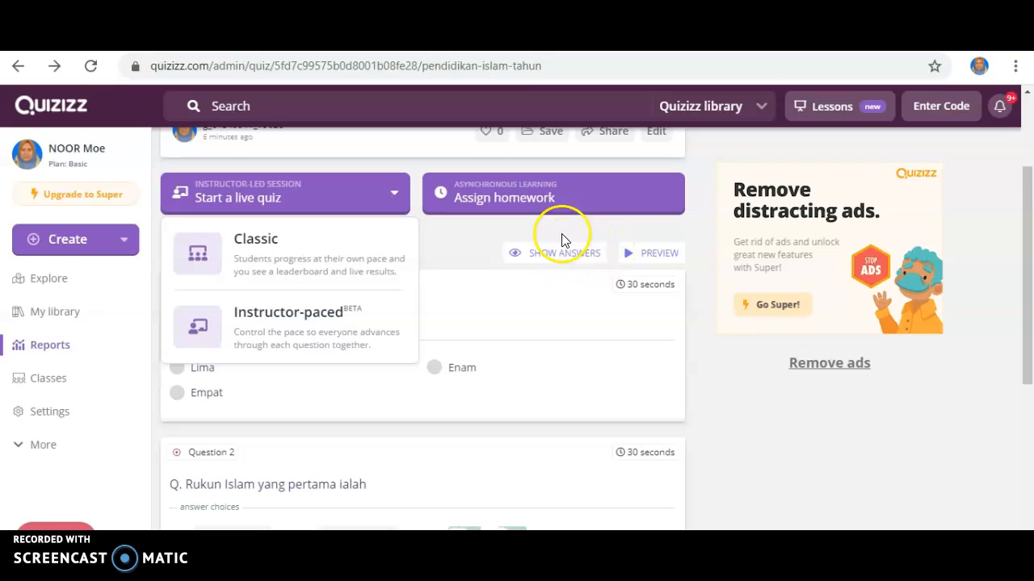
click(655, 255)
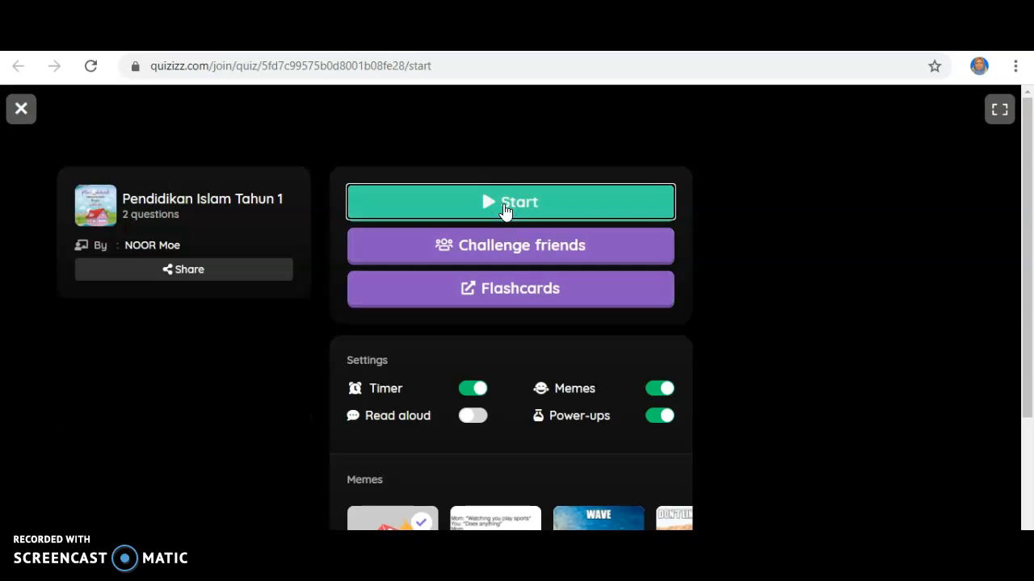
click(503, 205)
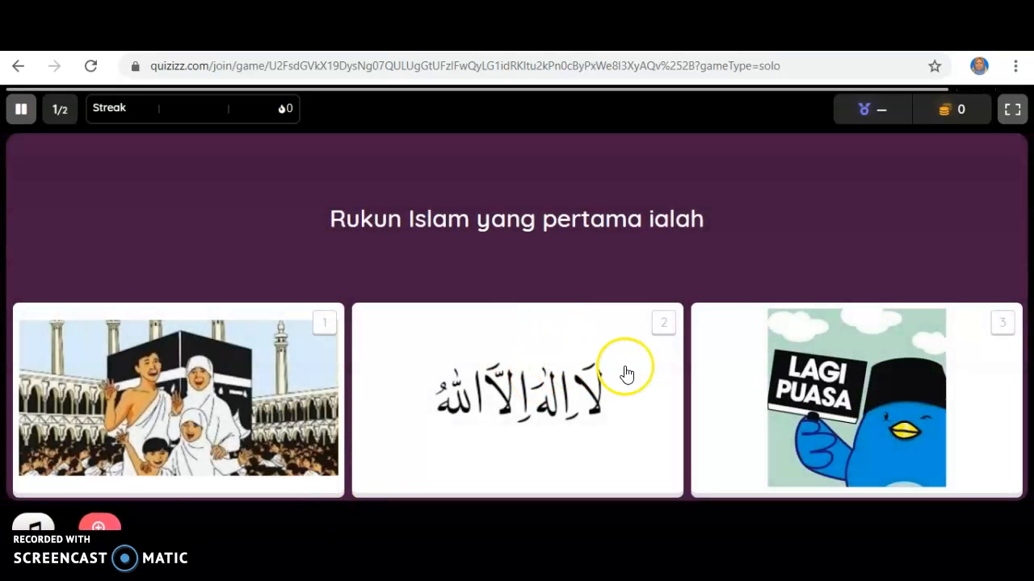
click(660, 322)
click(554, 345)
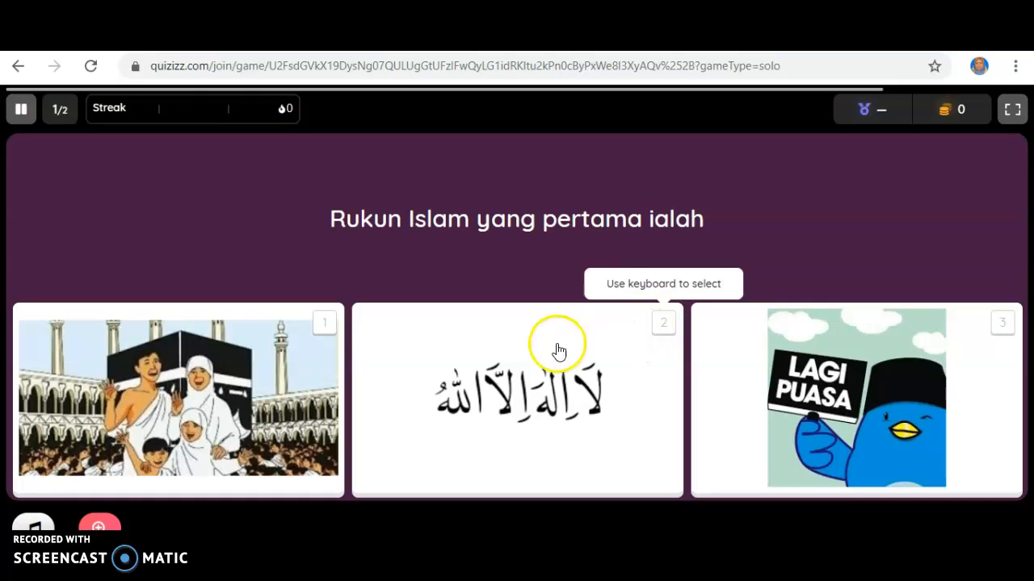